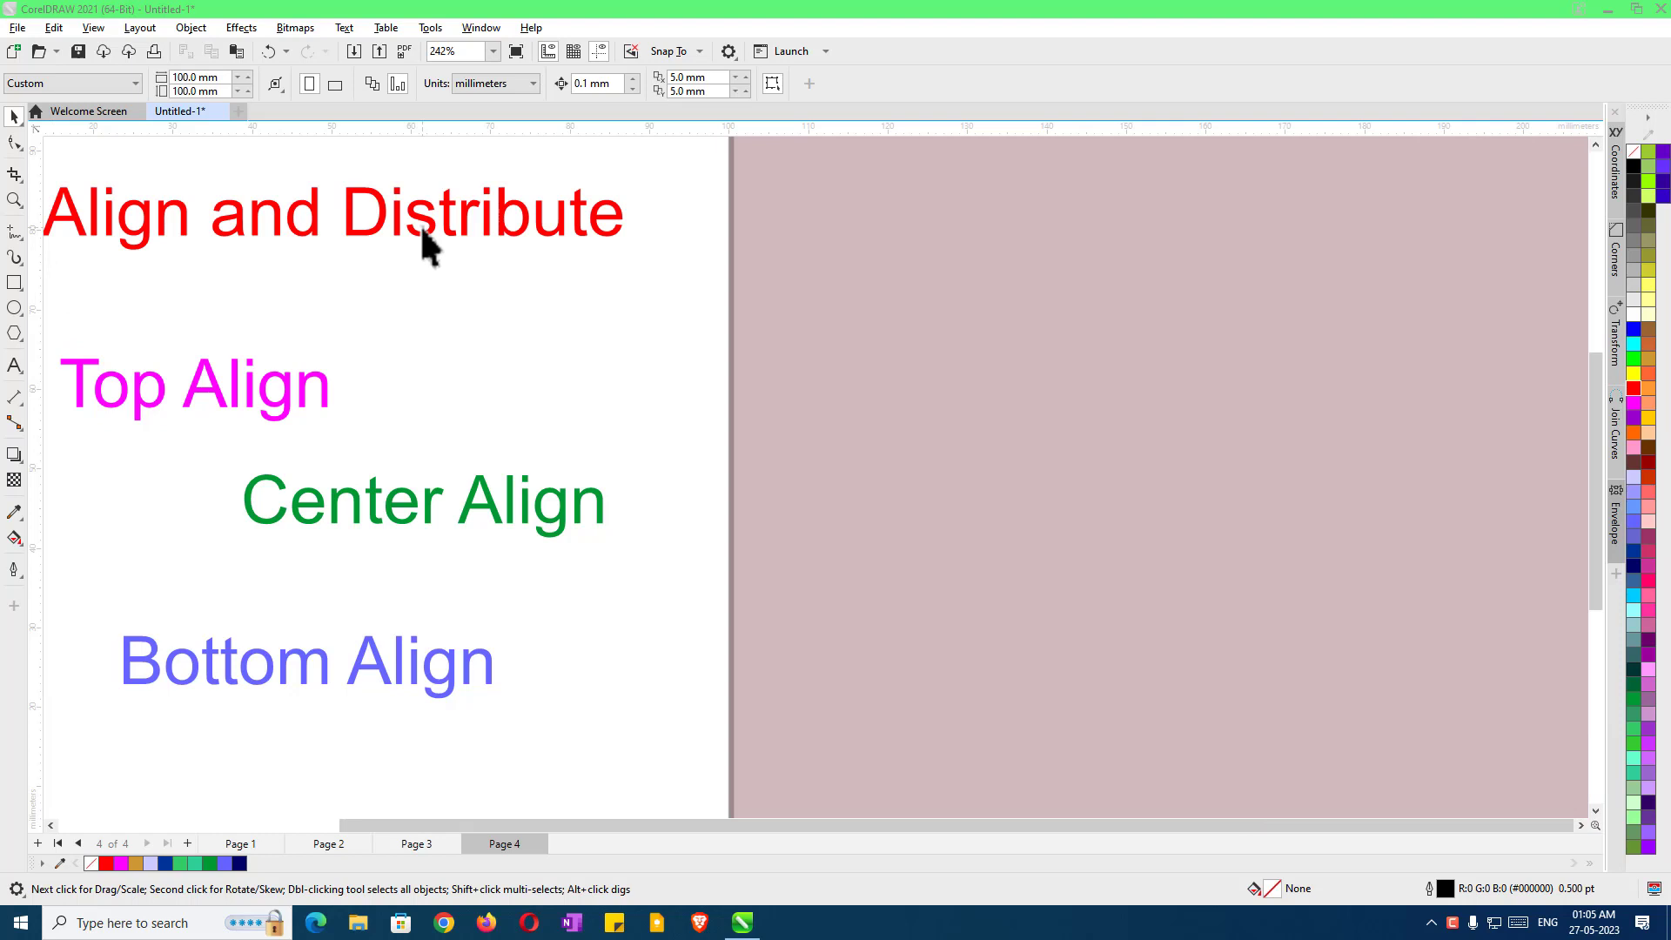
left_click(192, 28)
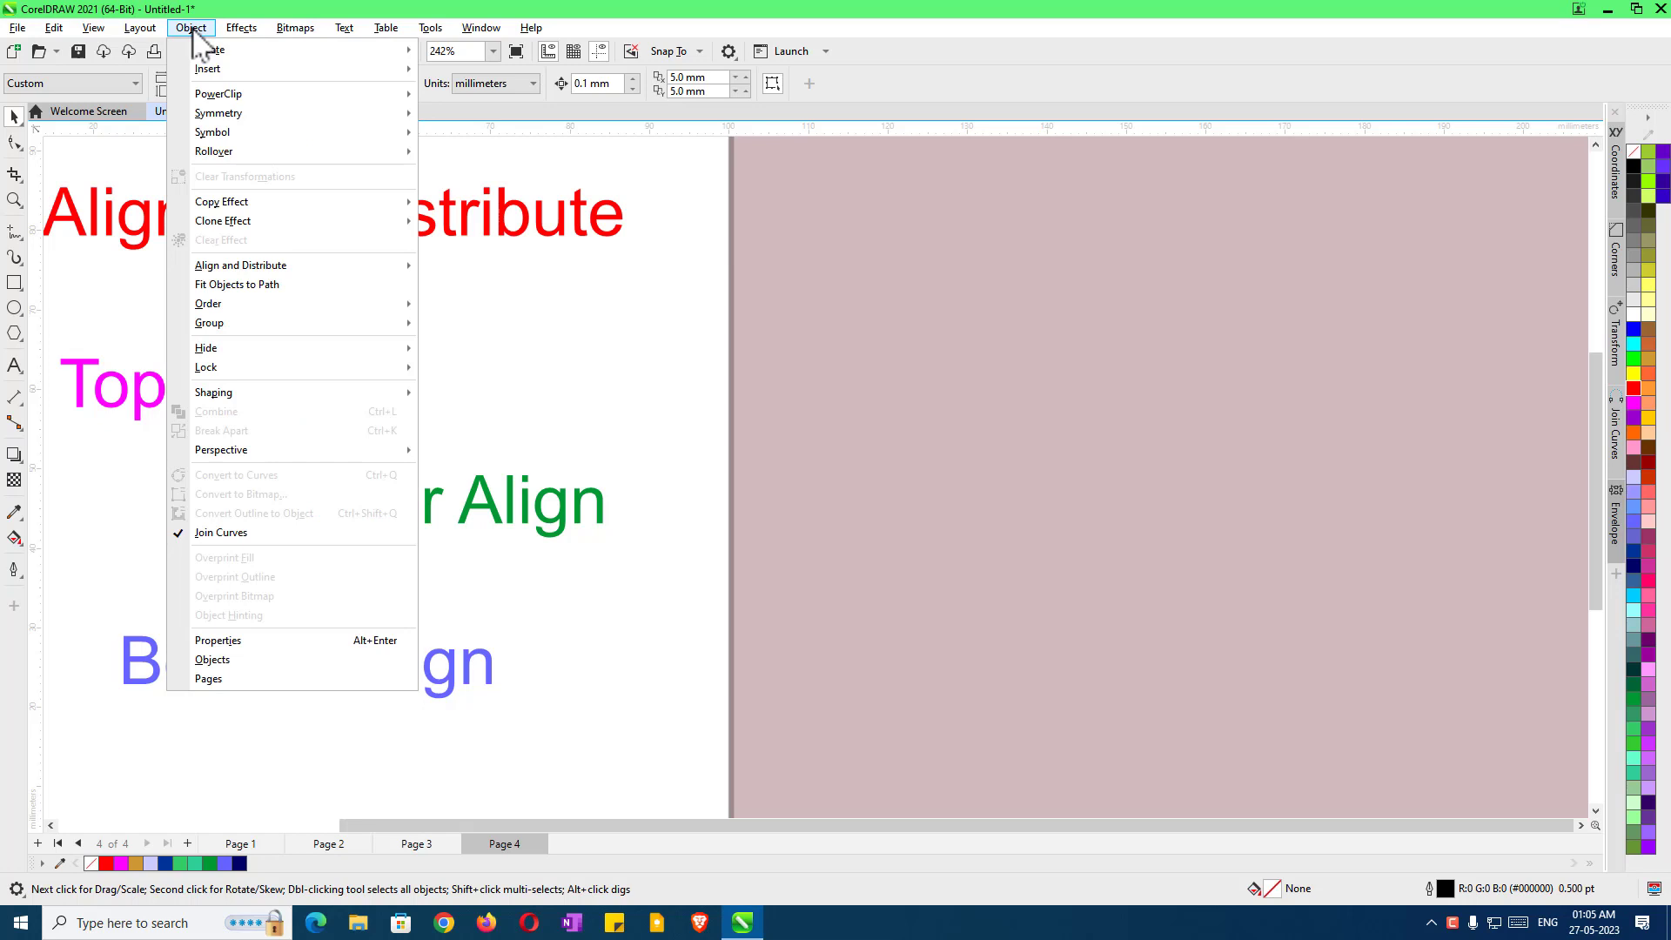
mouse_move(231, 268)
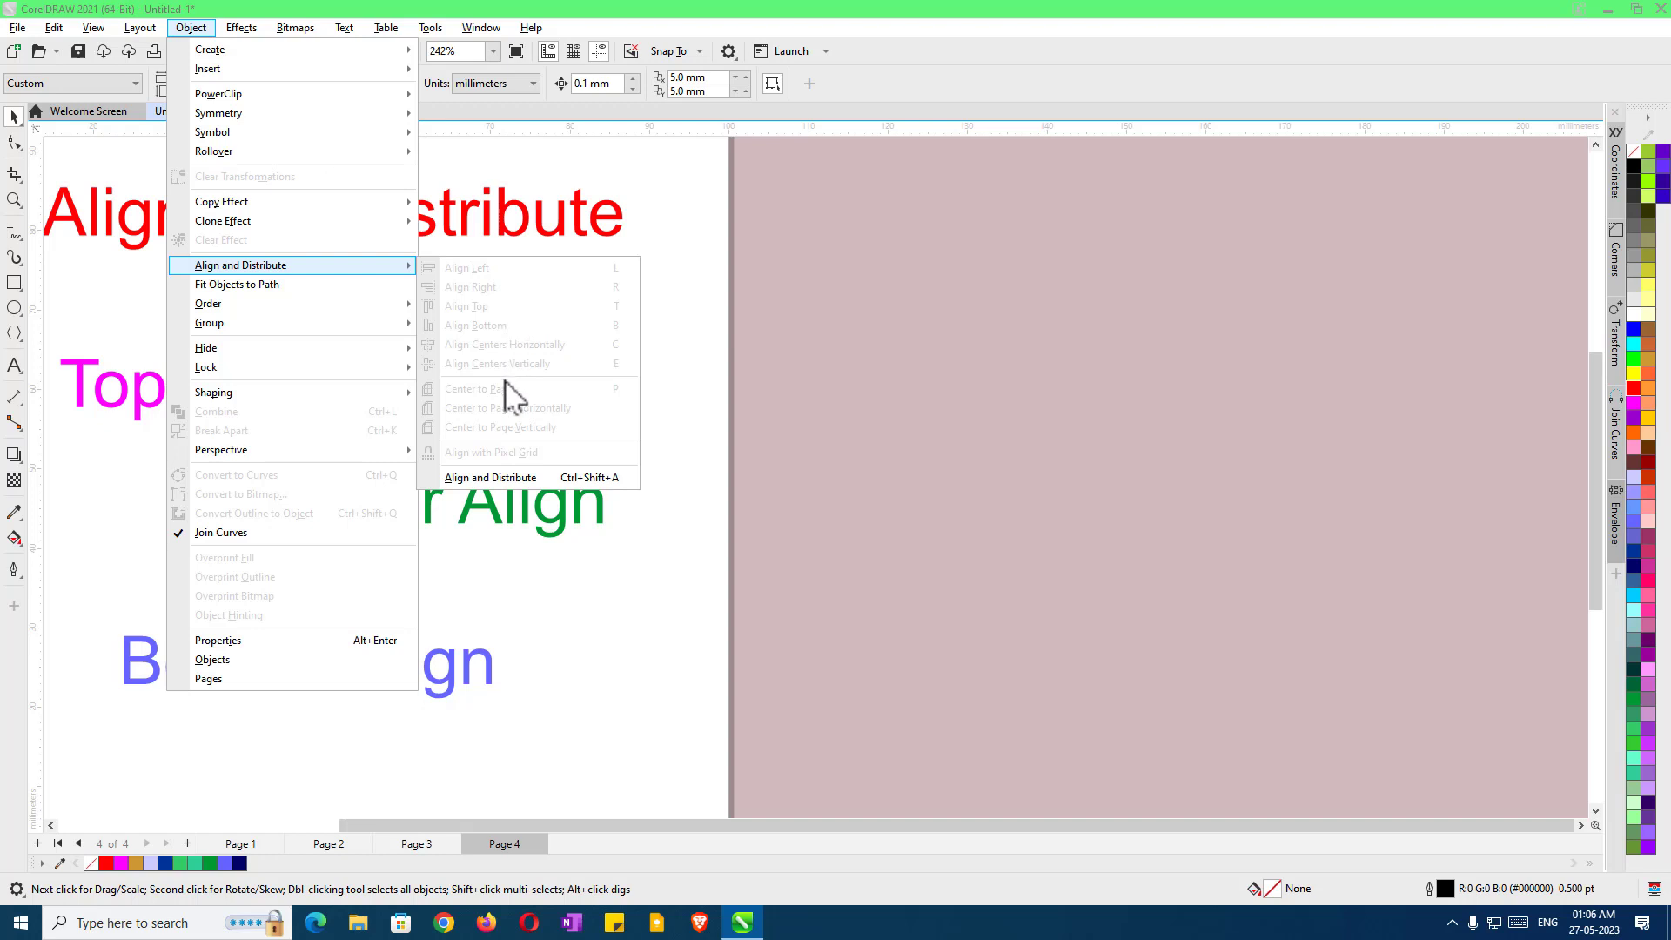
left_click(519, 607)
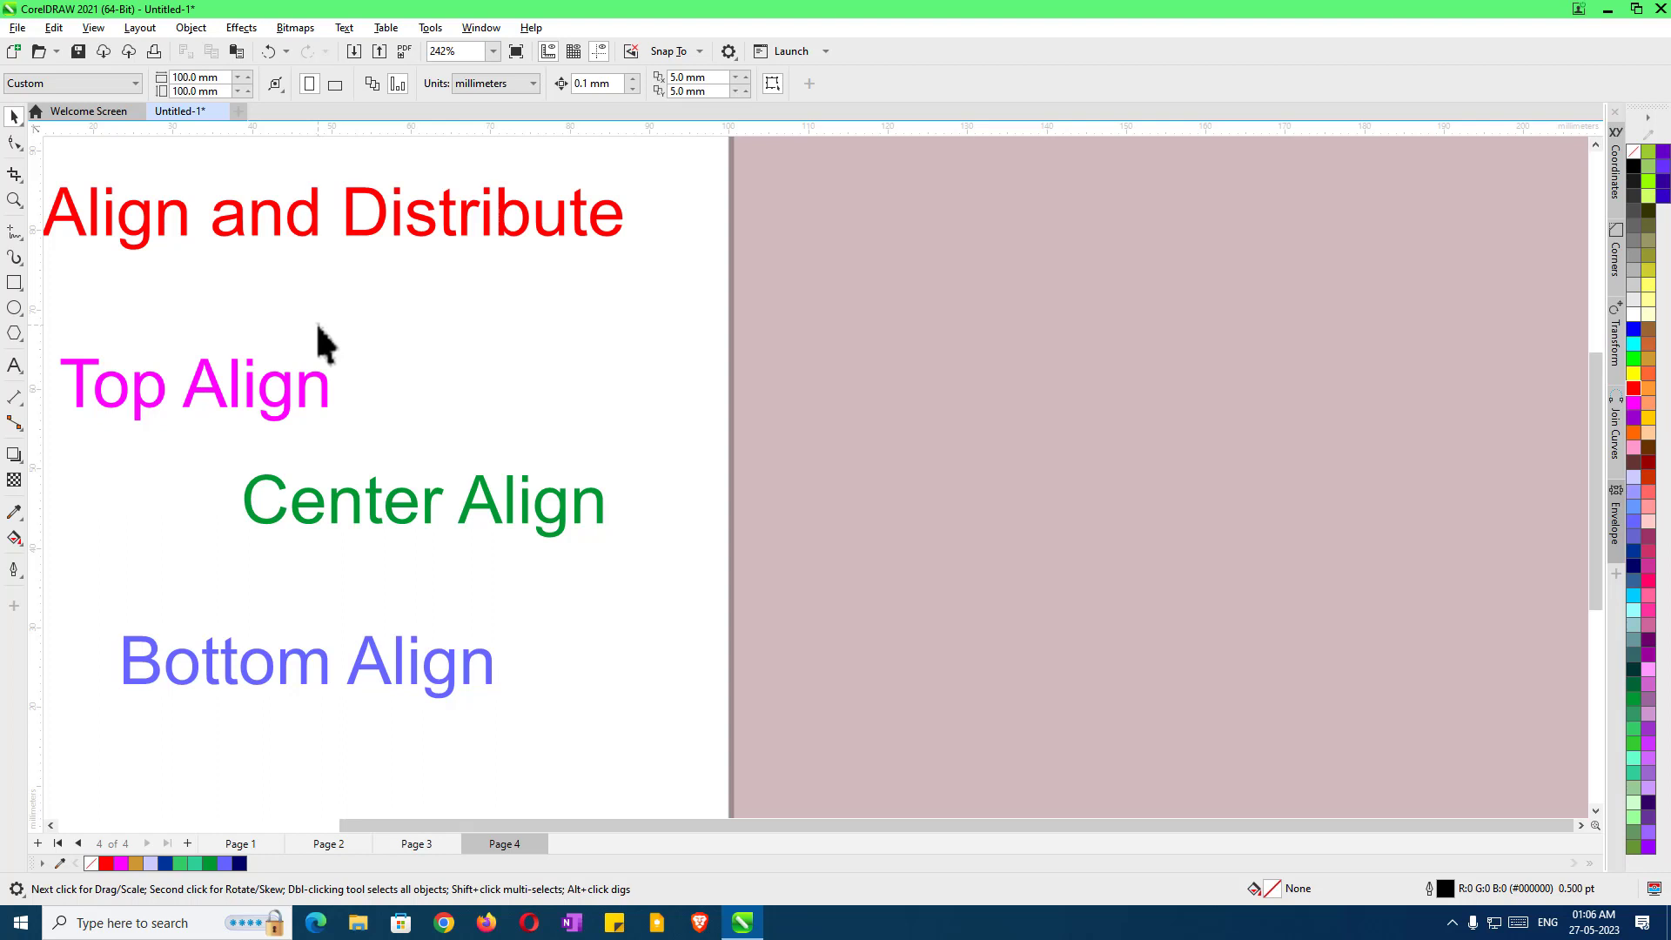
- Select all seven coloured bars on Page 1 and bring up the Align and Distribute docker, leaving it collapsed
left_click(241, 843)
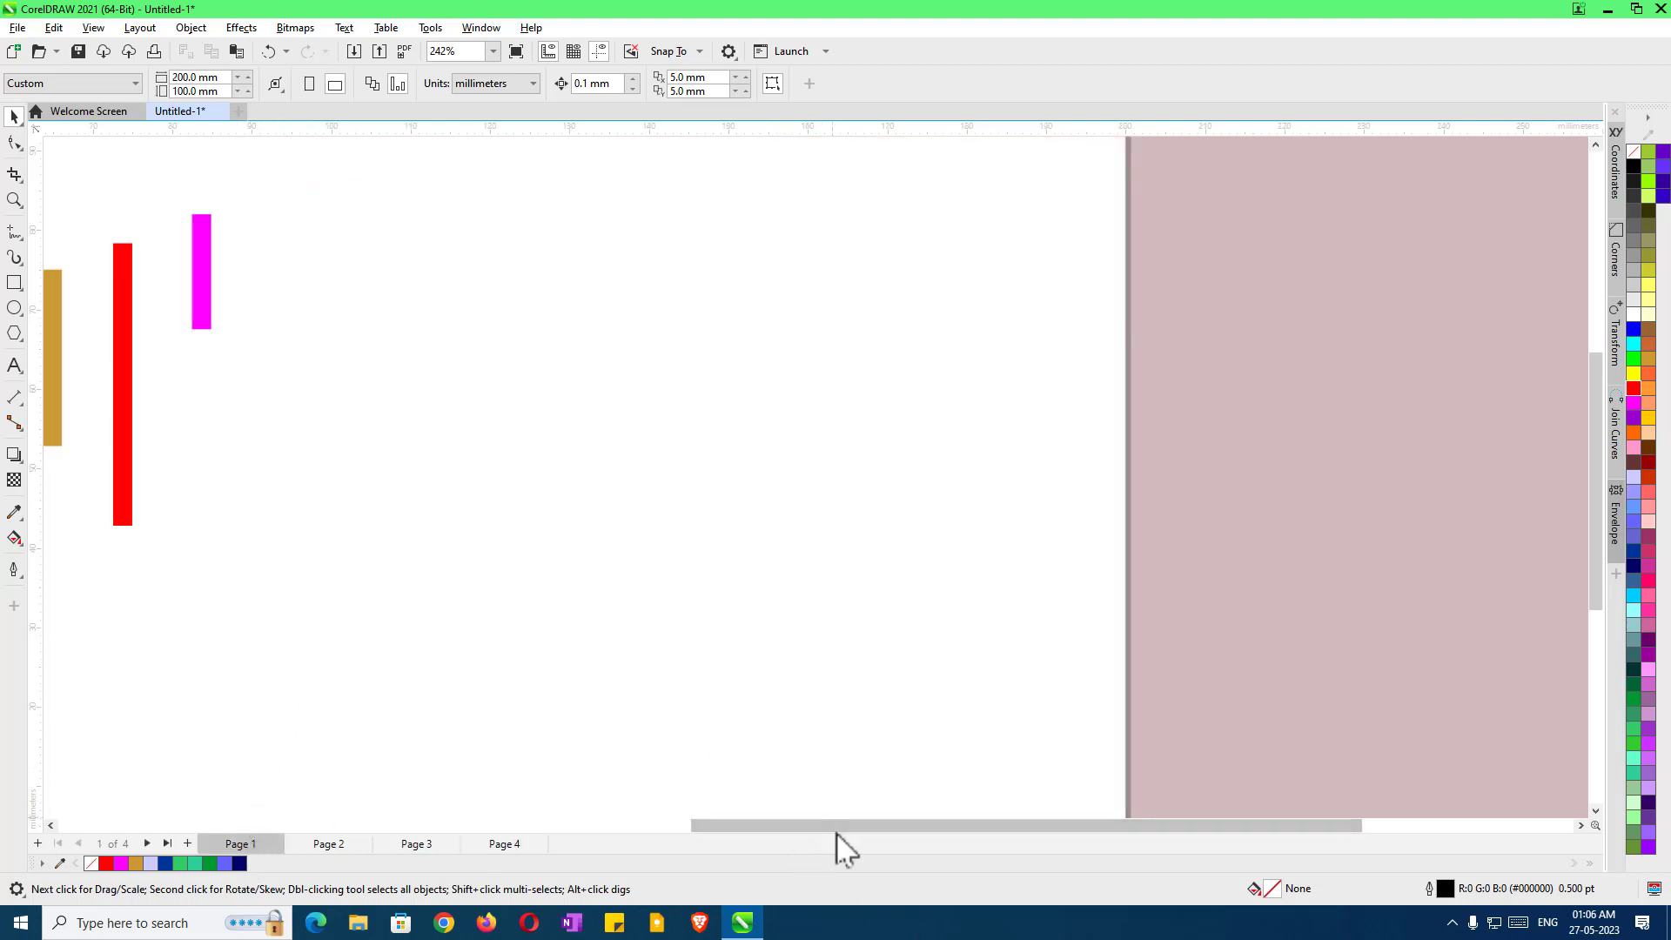
left_click_drag(836, 829, 616, 838)
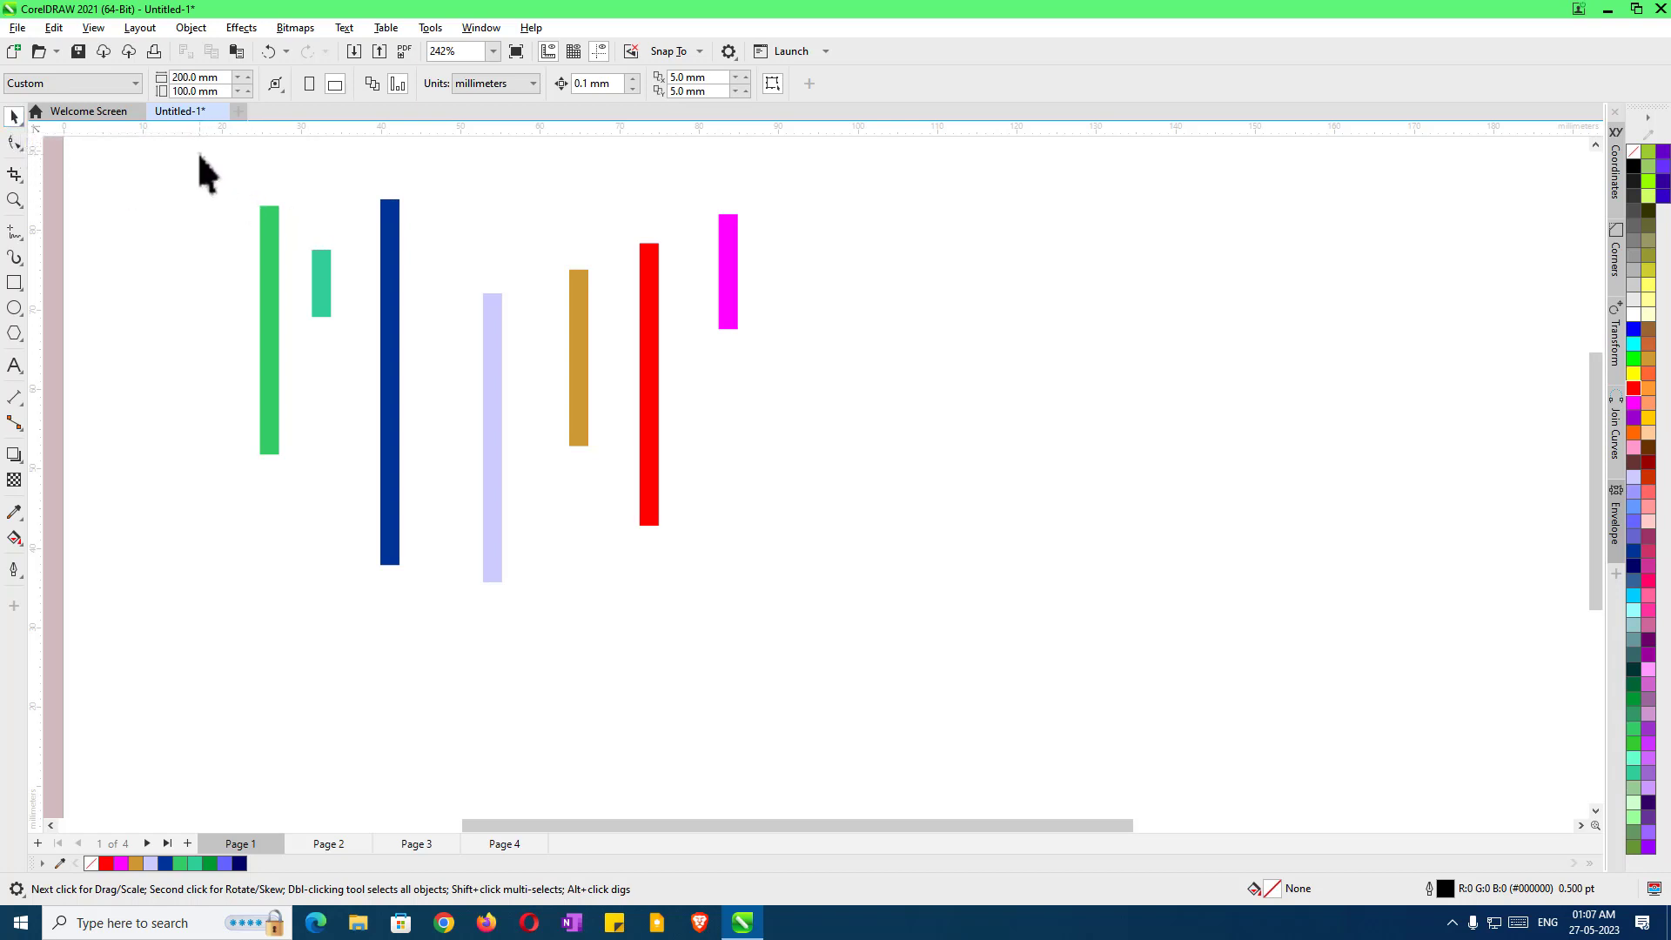
left_click_drag(199, 155, 850, 607)
left_click_drag(850, 606, 849, 606)
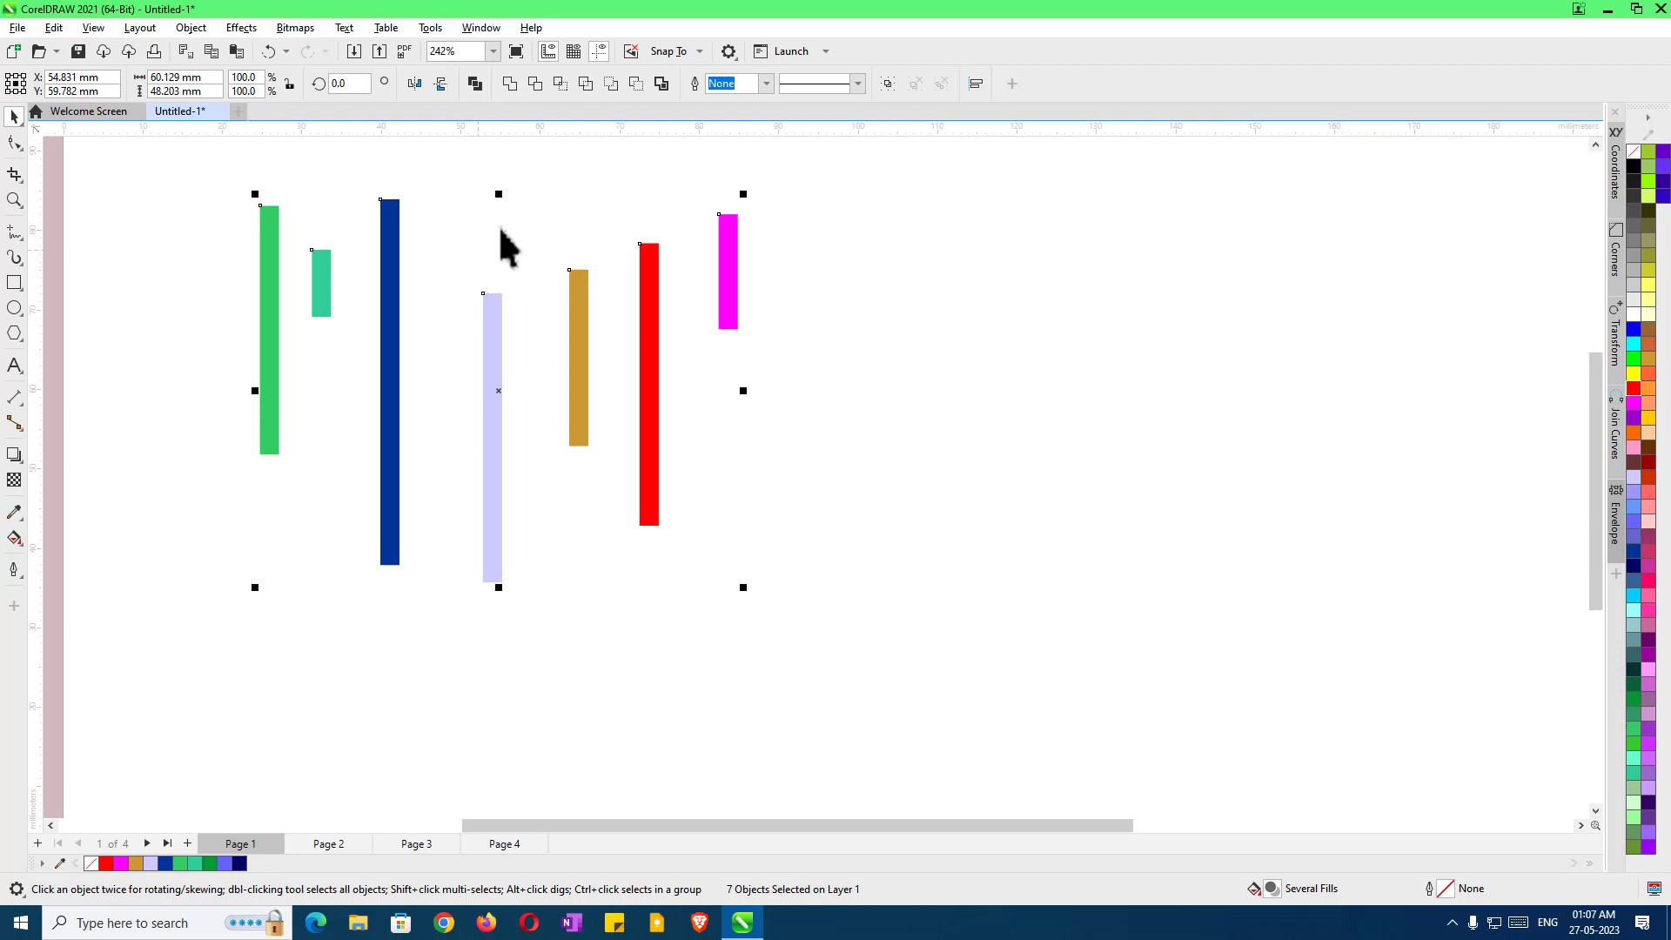
left_click(975, 84)
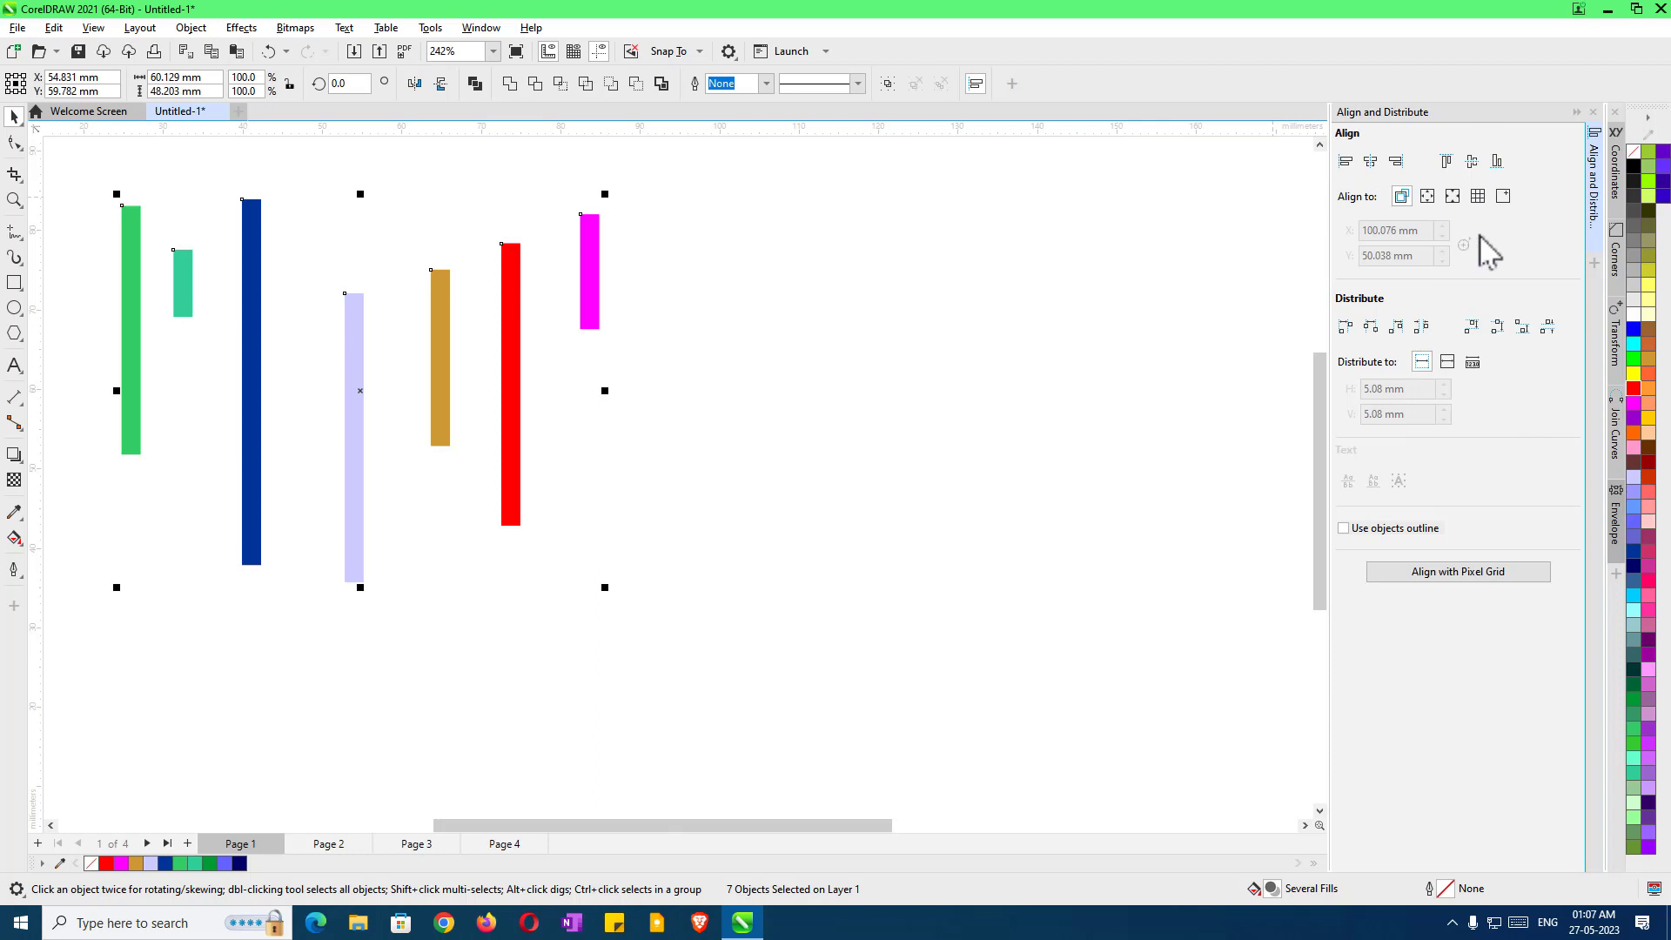
left_click(1577, 113)
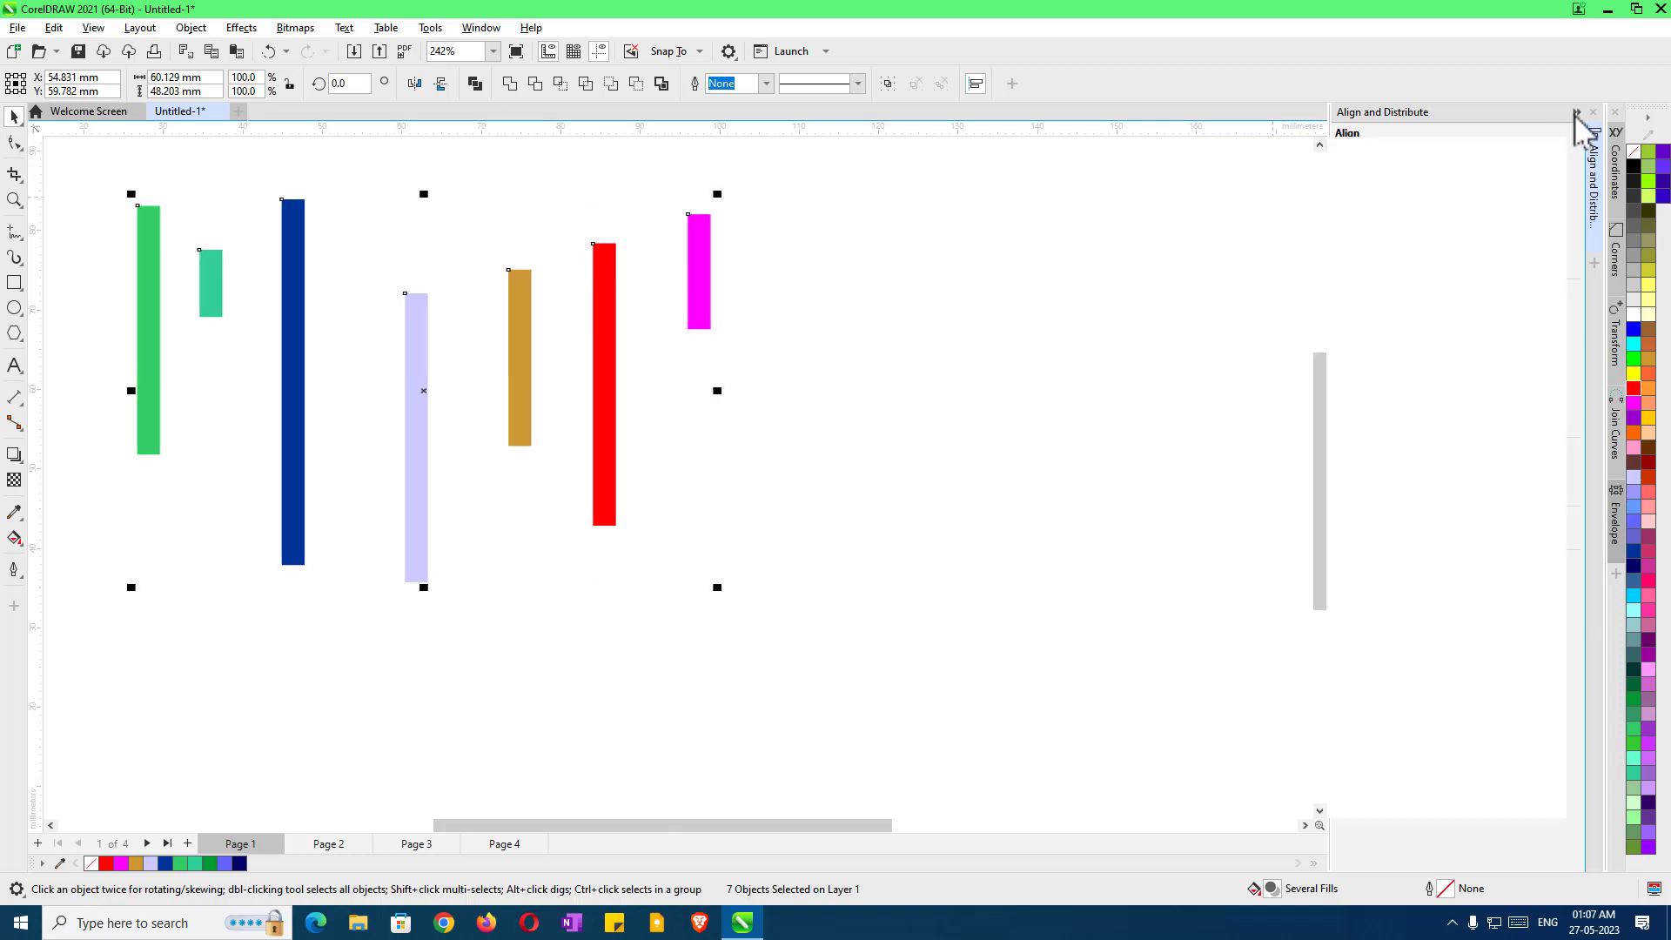
- Align the top edges of the seven selected bars, then deselect them
left_click(191, 28)
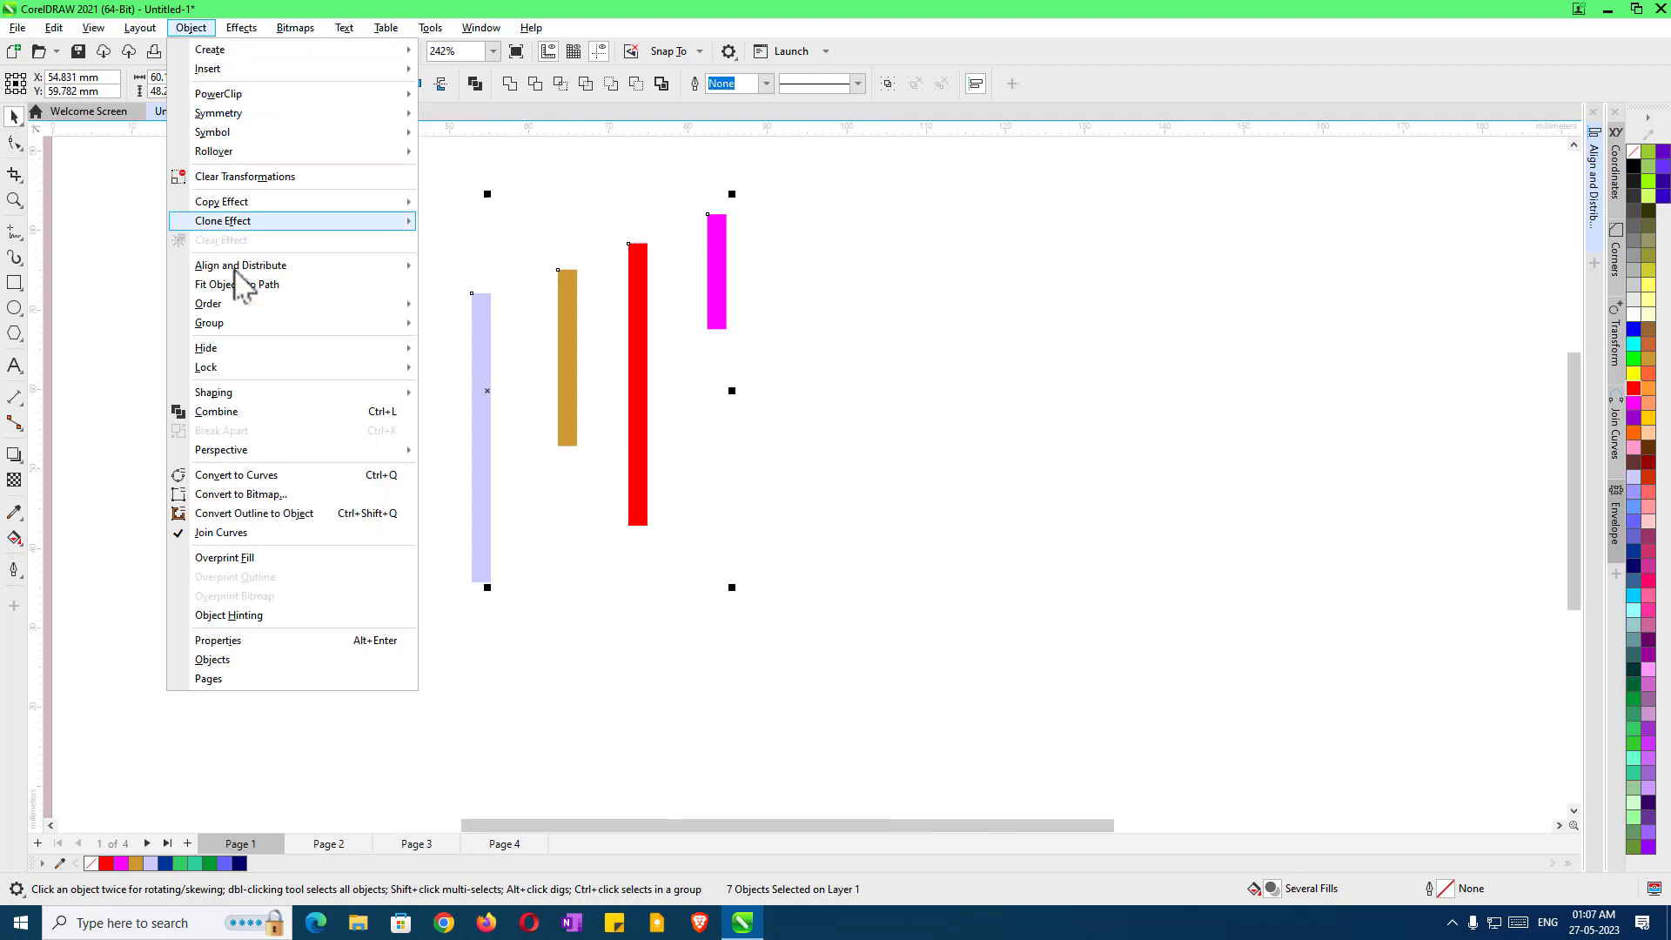
mouse_move(261, 267)
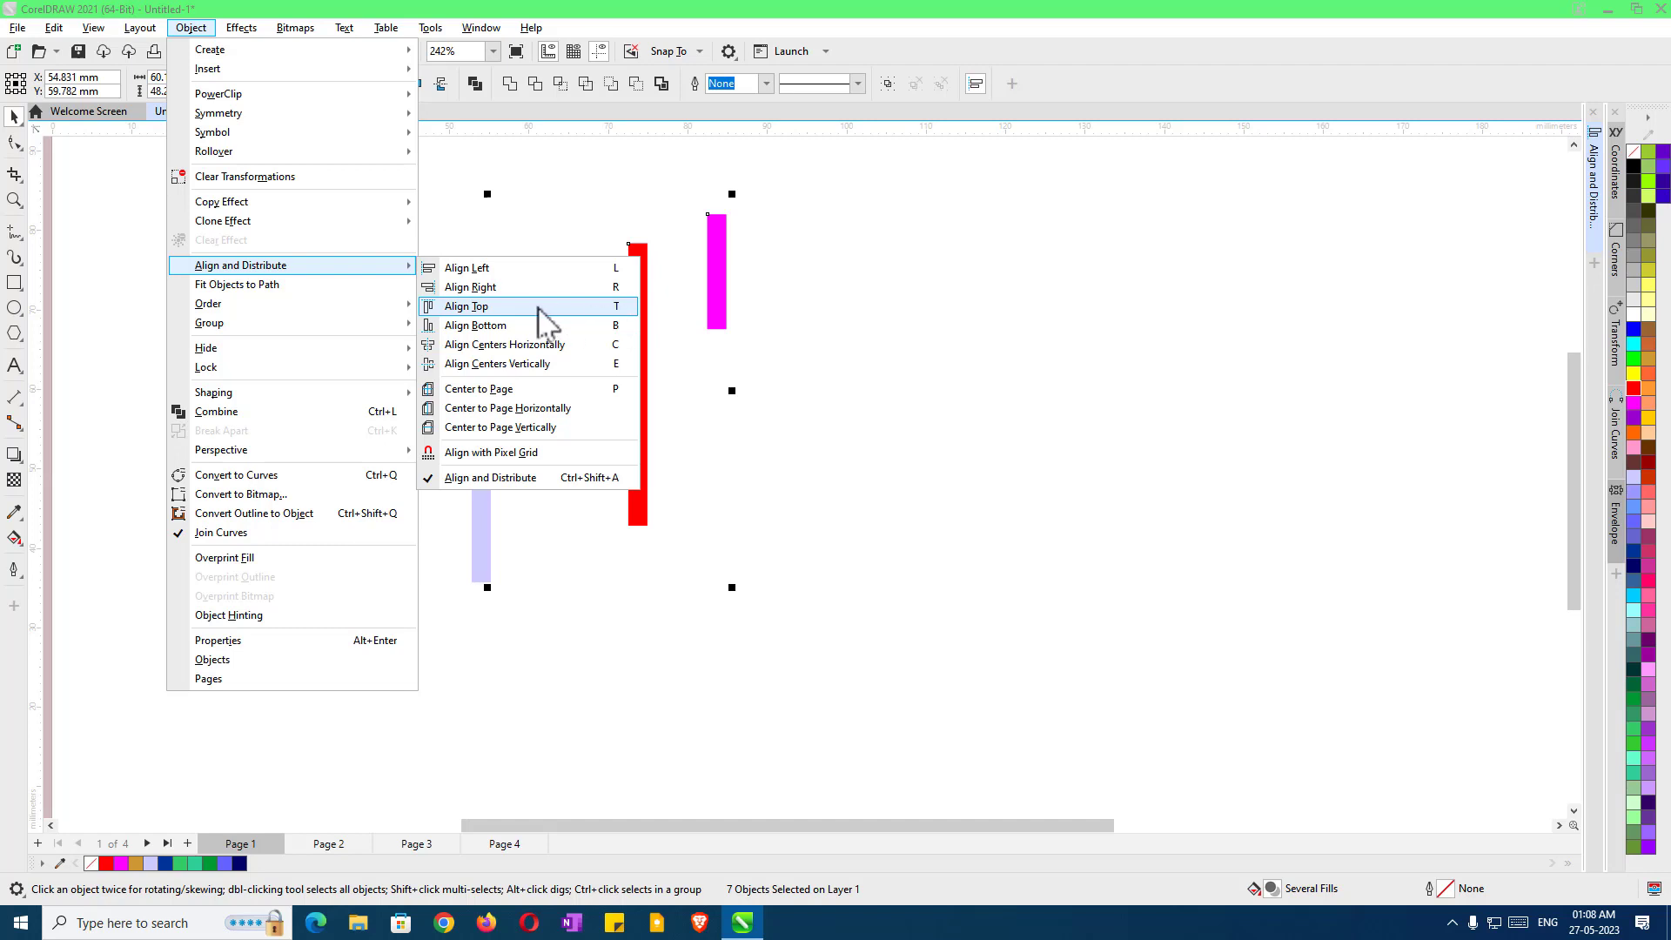
left_click(537, 307)
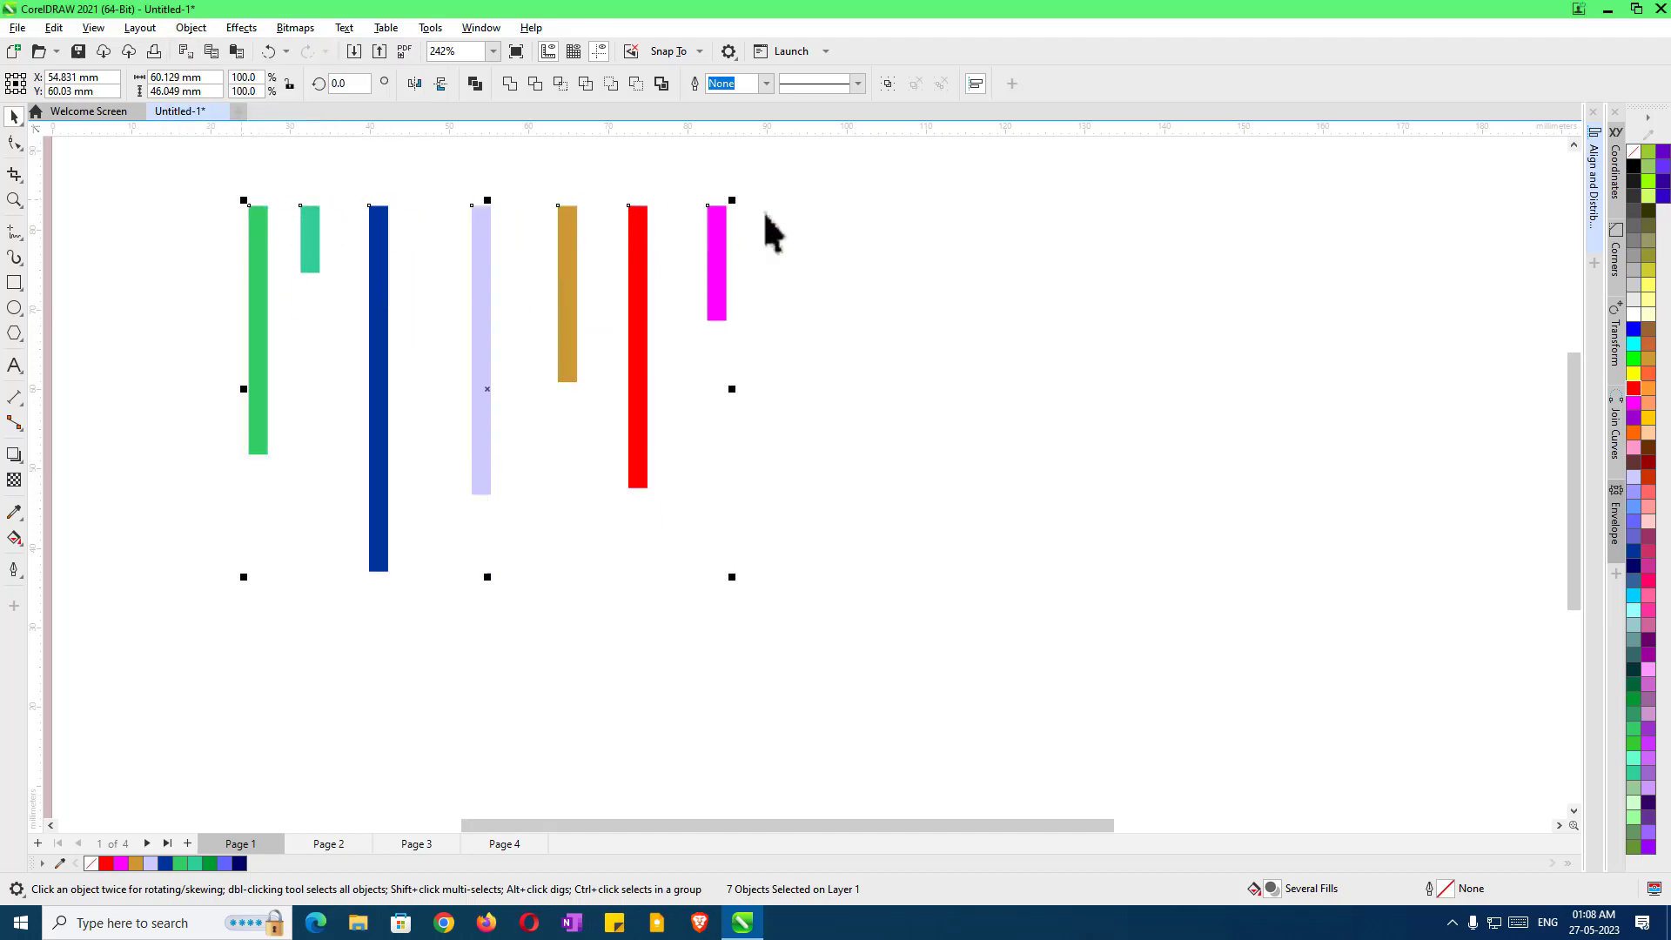
left_click(822, 228)
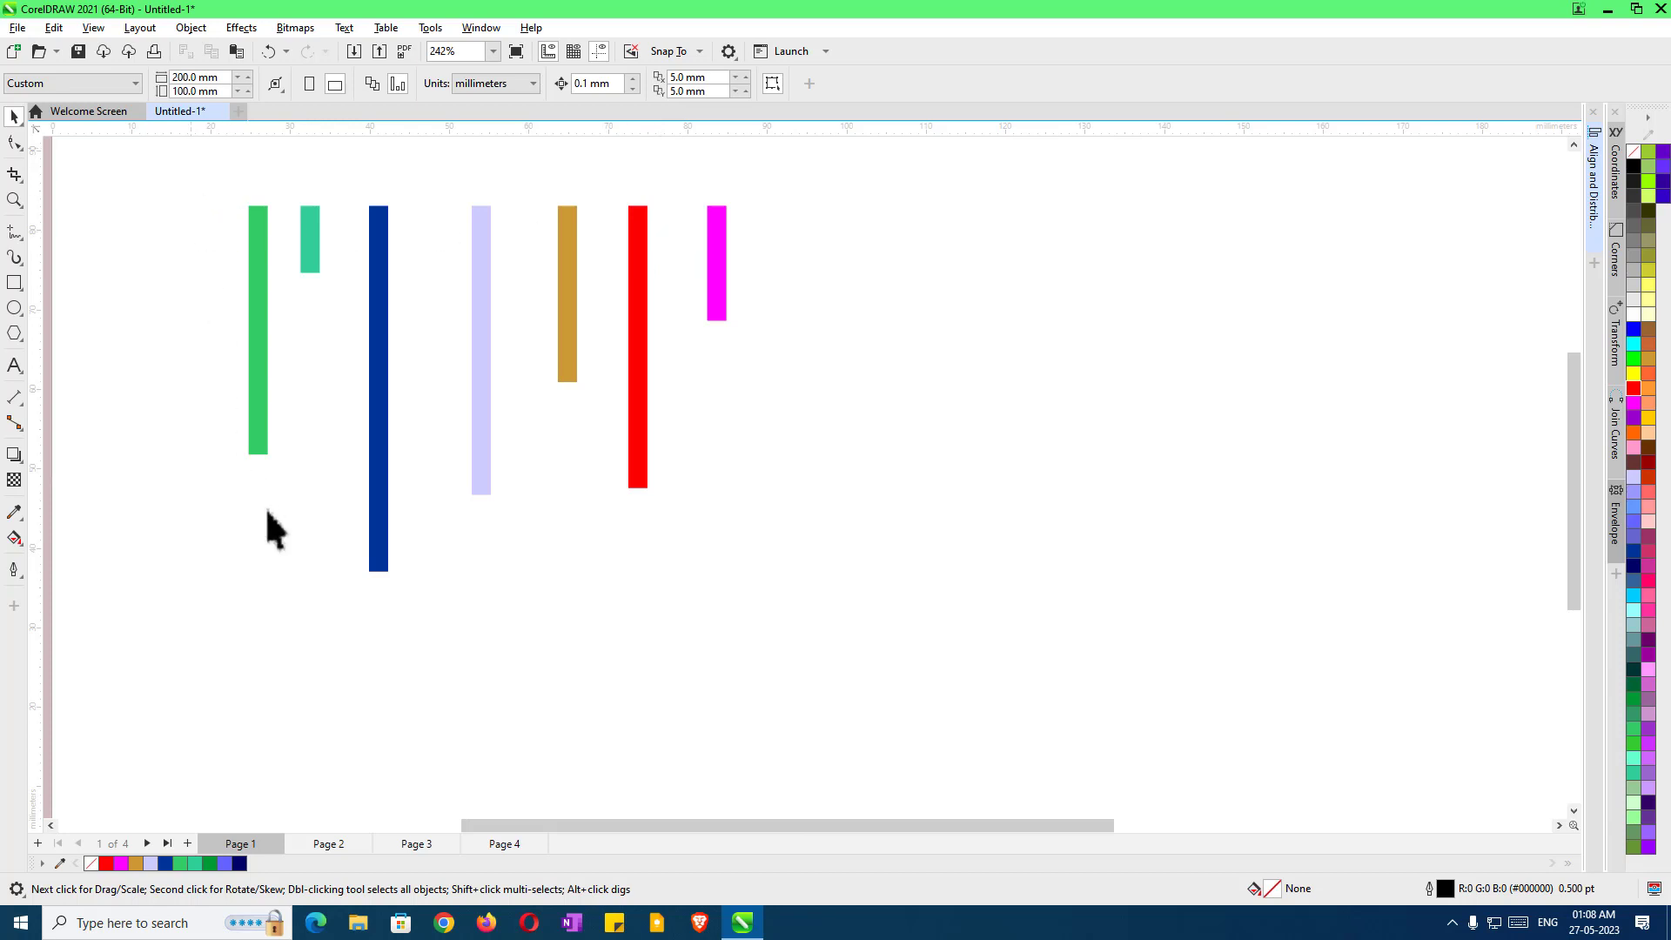
- Reselect the seven bars and distribute their centers horizontally at even spacing within the selection
left_click_drag(845, 591, 870, 597)
left_click(190, 27)
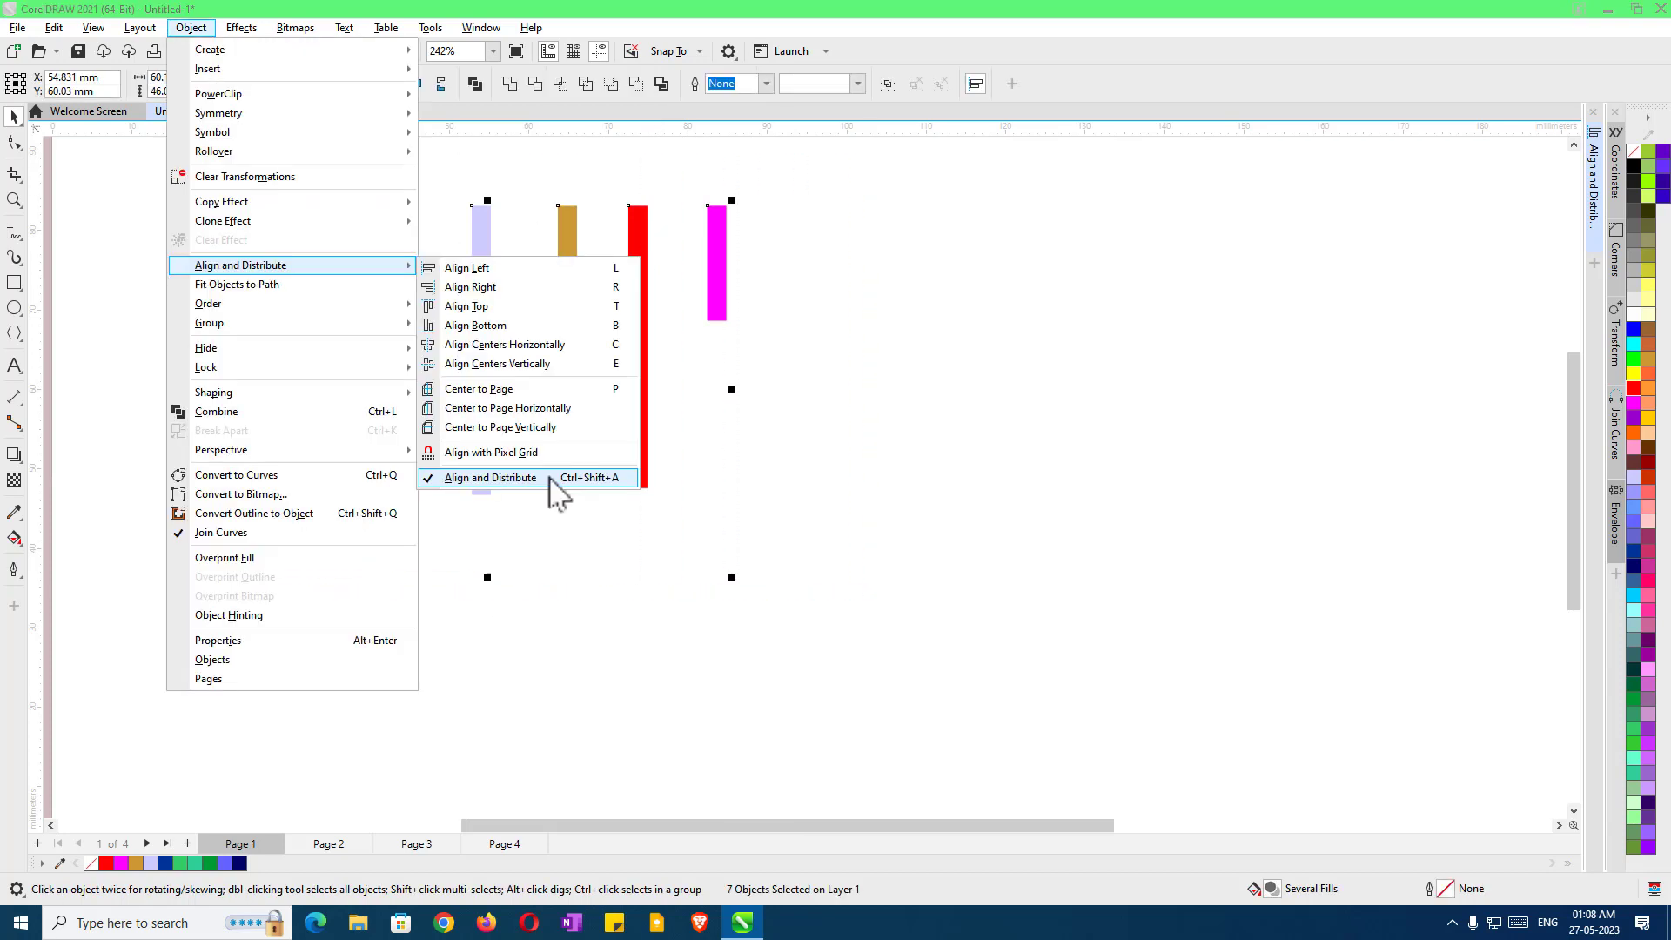
left_click(1598, 207)
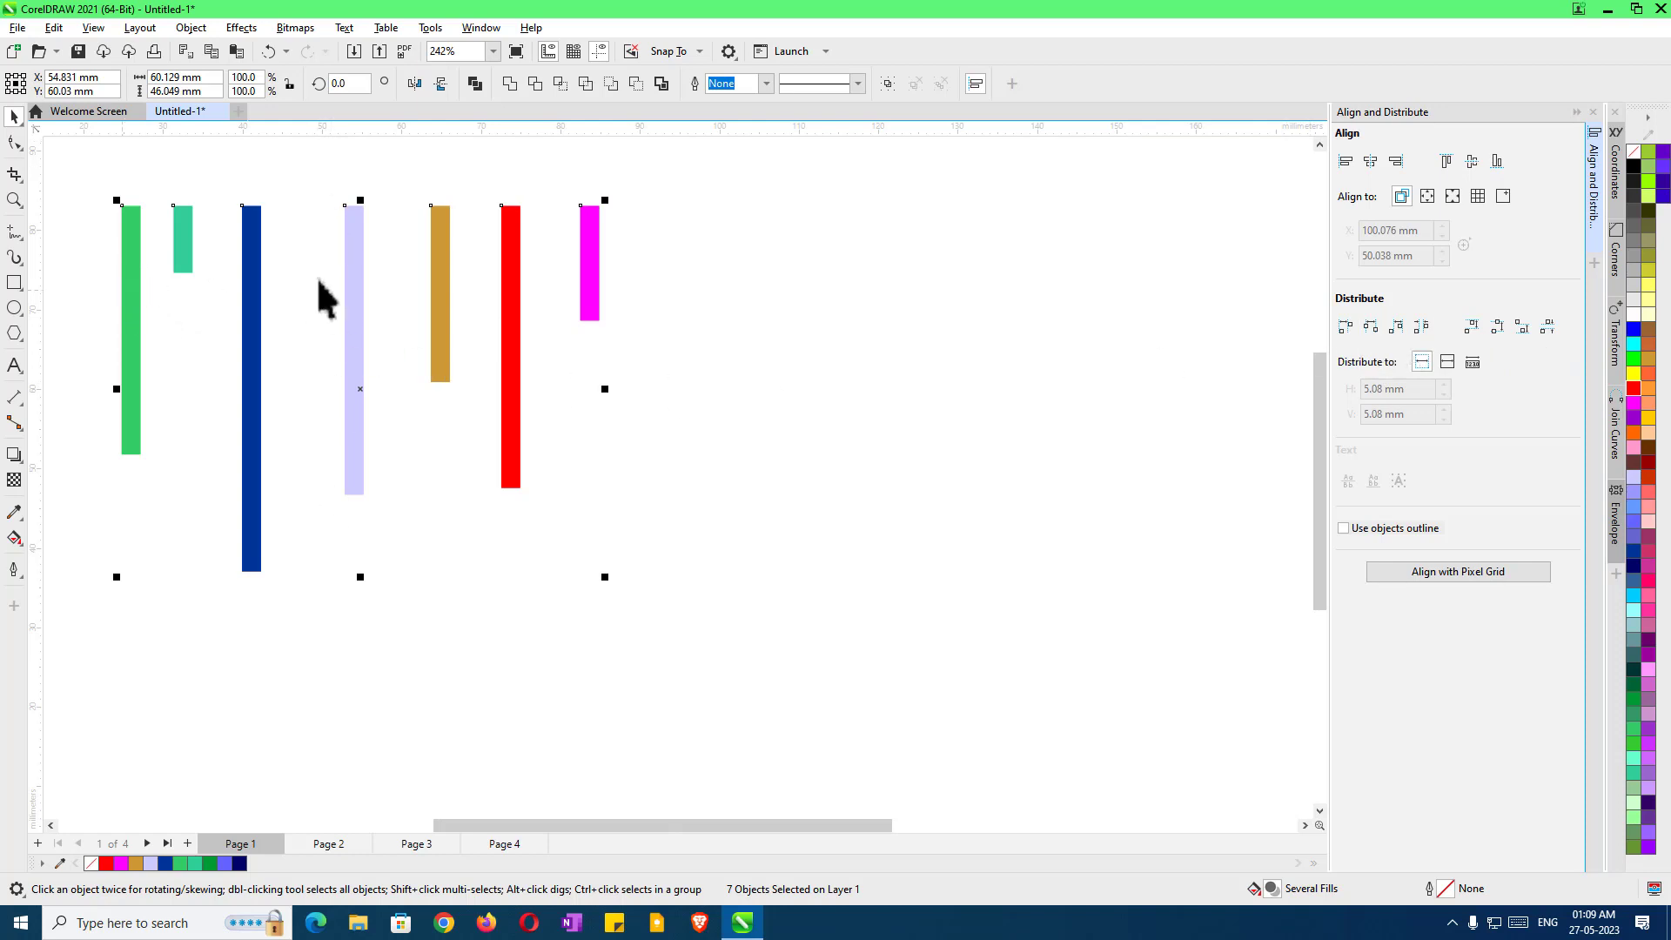
left_click(1370, 327)
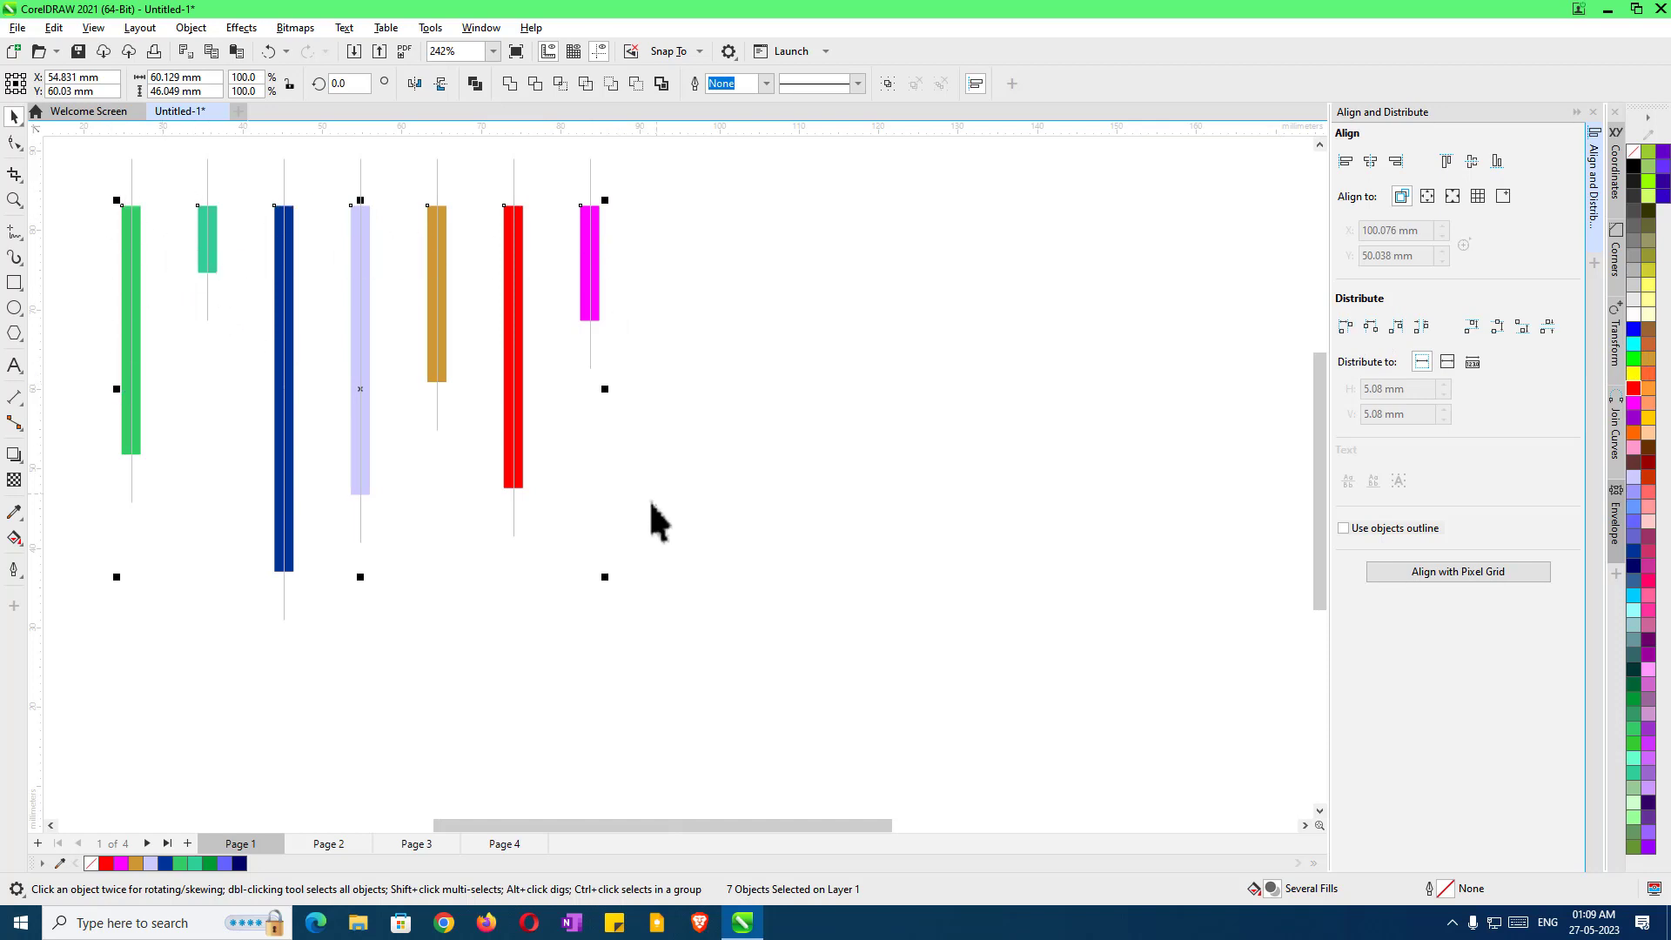
- Make the four circles on Page 2 concentric by aligning their centers horizontally and vertically, then deselect them
left_click(331, 844)
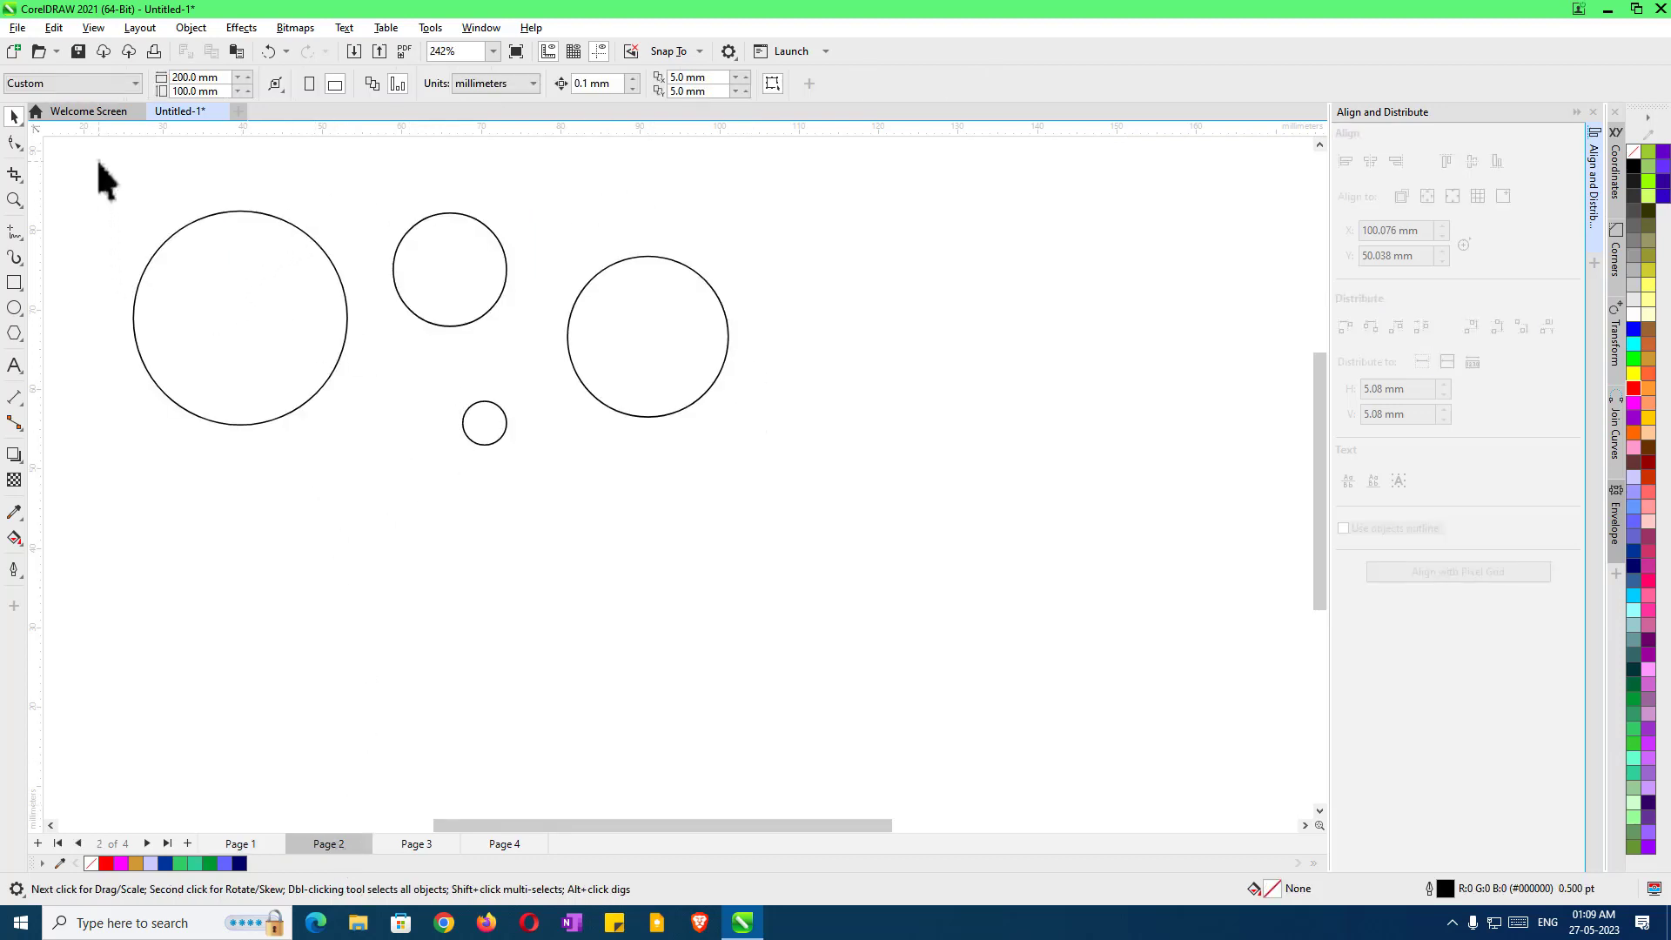
left_click_drag(96, 159, 765, 527)
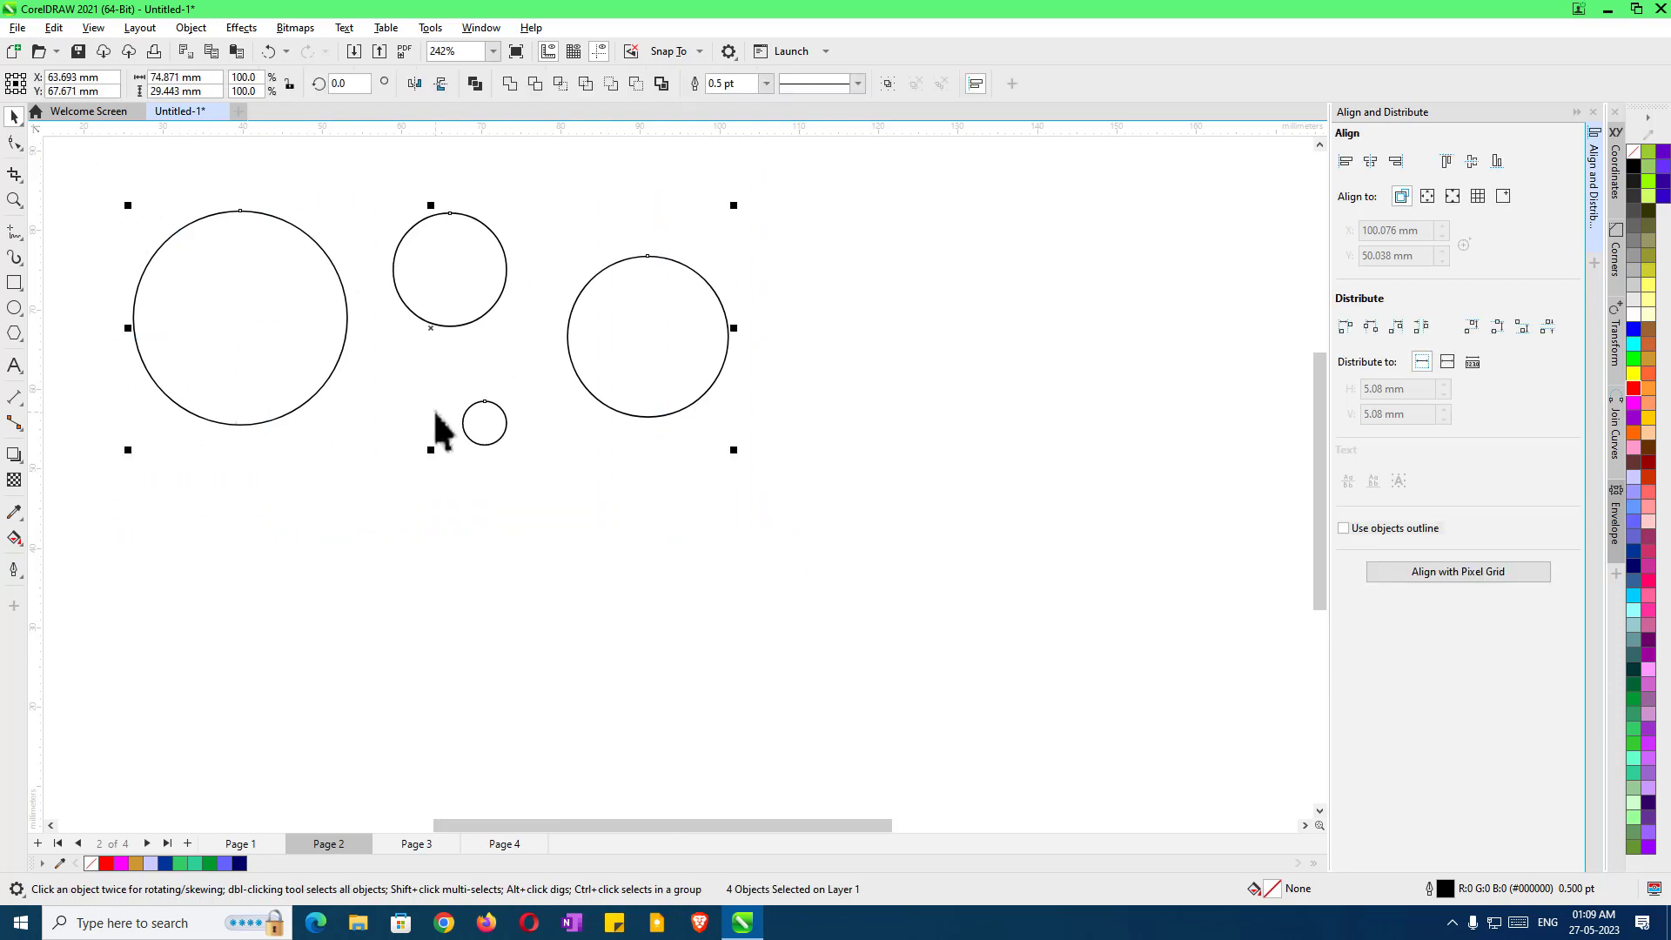
left_click(189, 27)
mouse_move(339, 271)
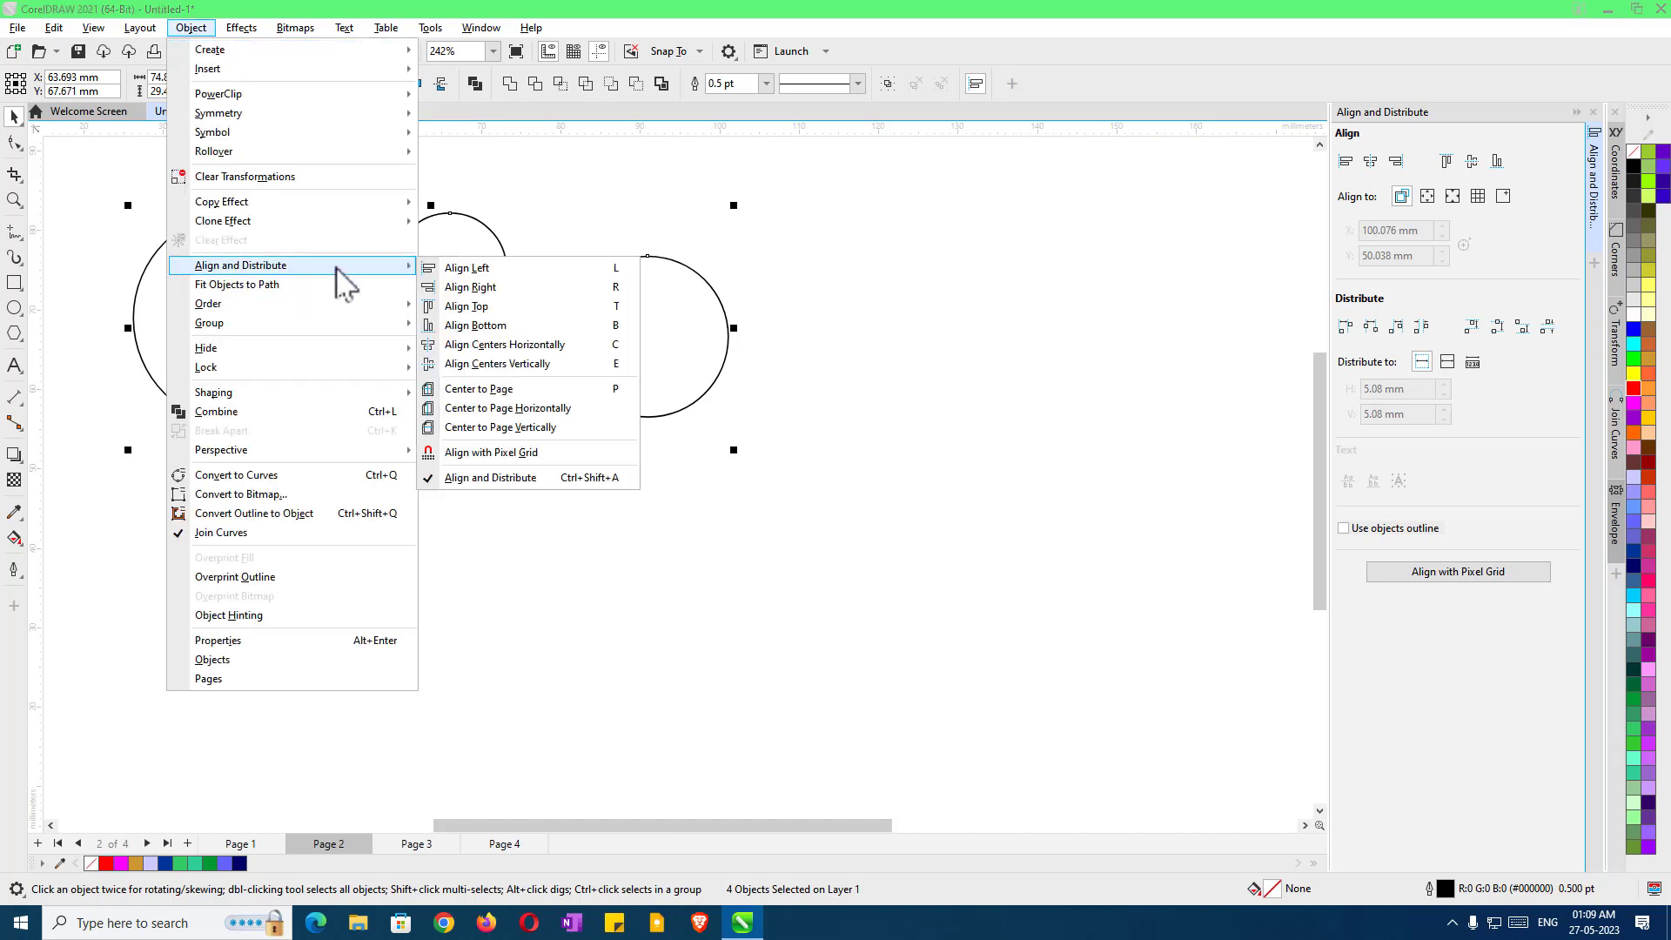
left_click(540, 344)
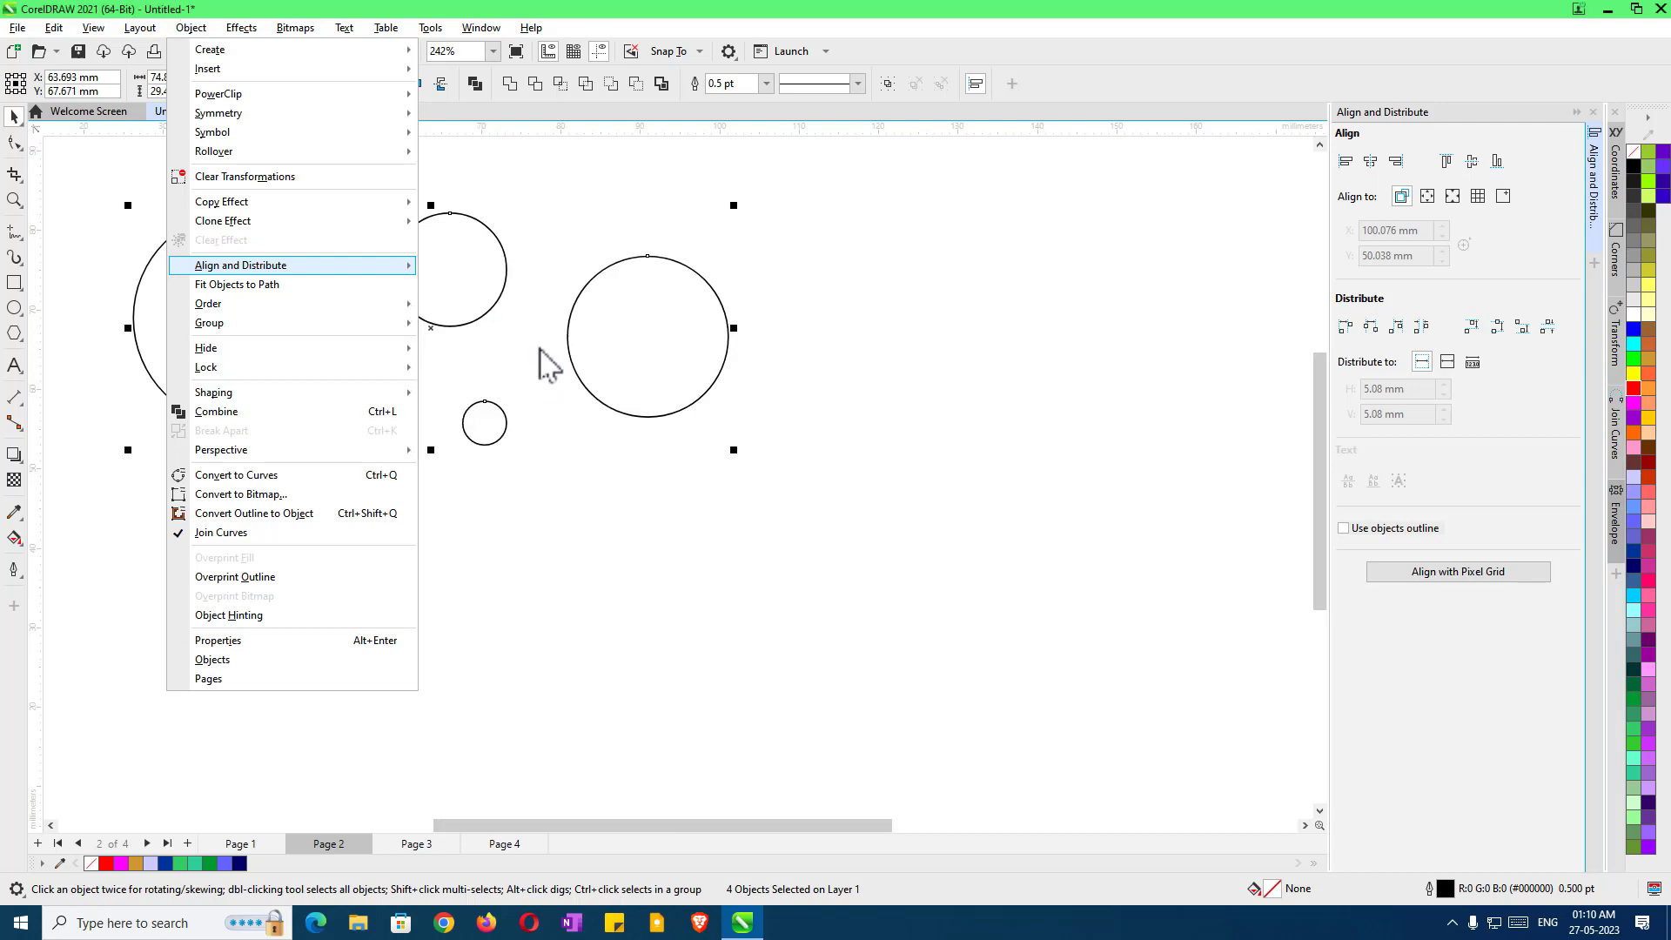
left_click(193, 28)
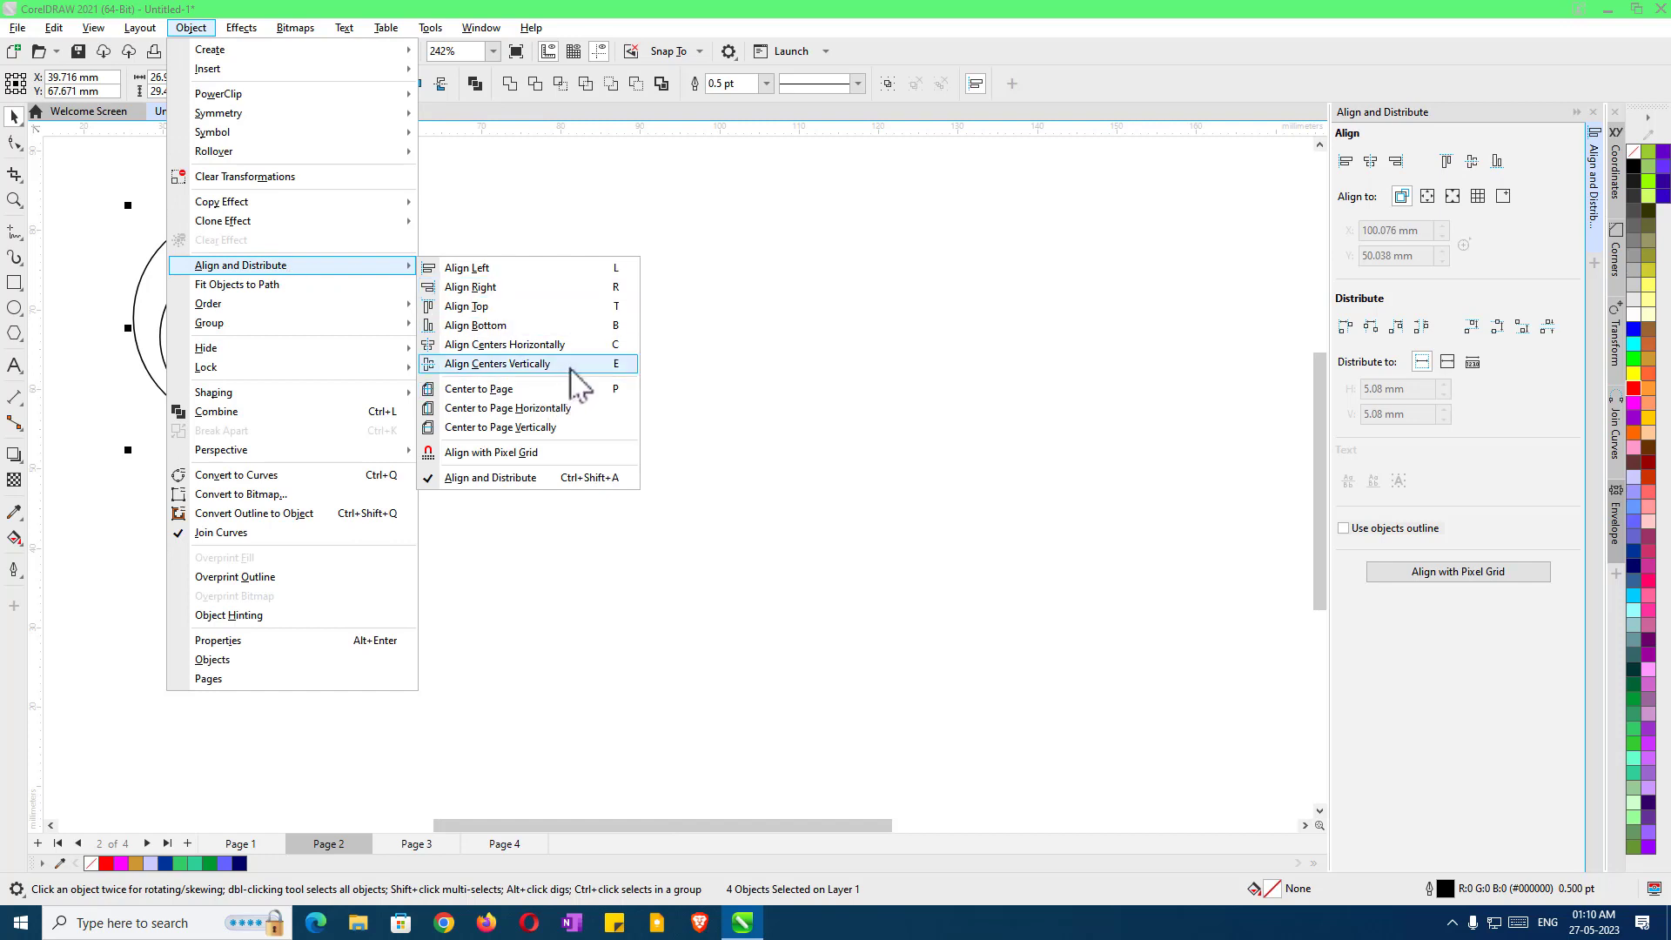
left_click(571, 369)
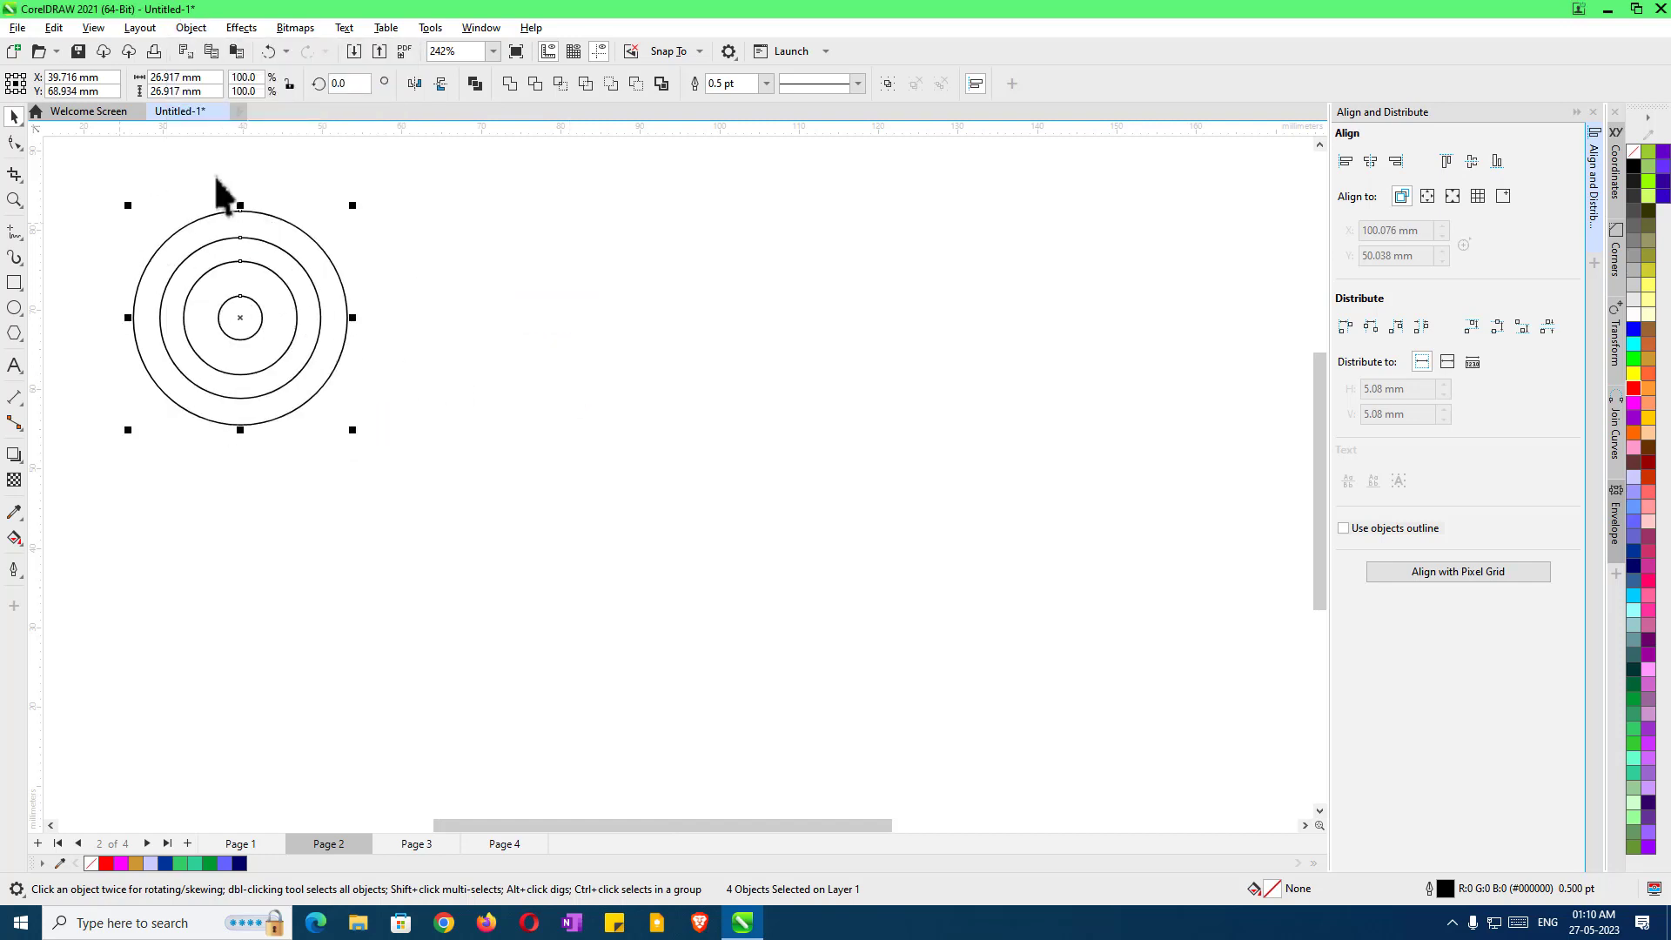
left_click(439, 477)
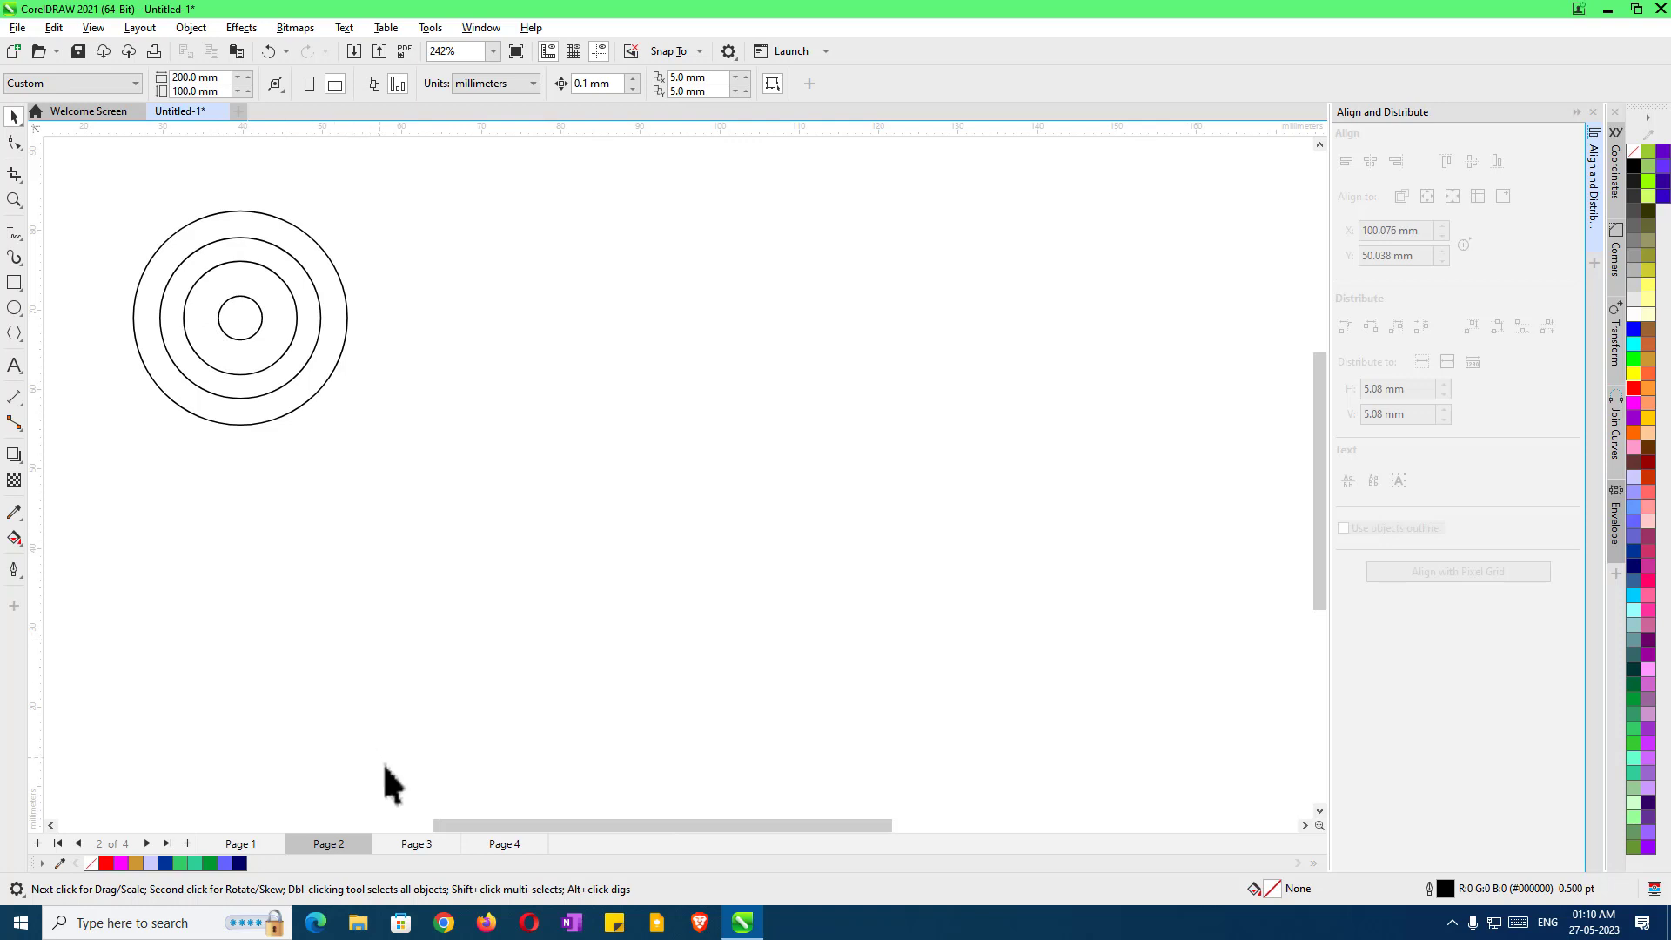
- Align the square, both circles and the hexagon on Page 3 to a common center horizontally and vertically
left_click(418, 844)
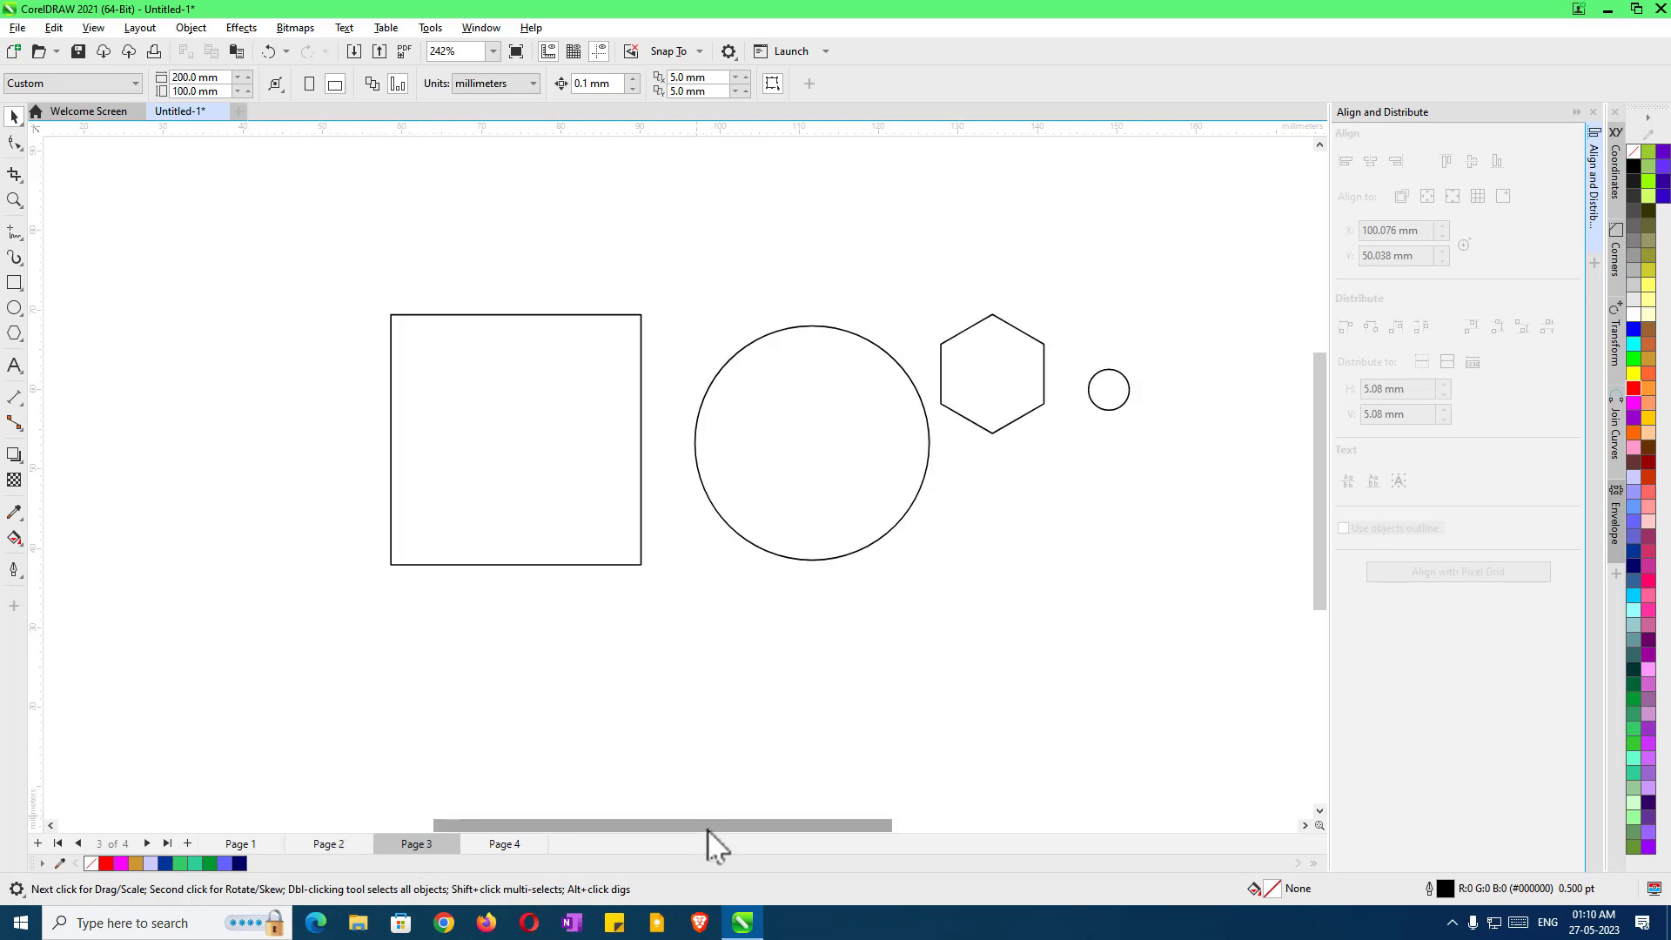
left_click_drag(707, 829, 782, 829)
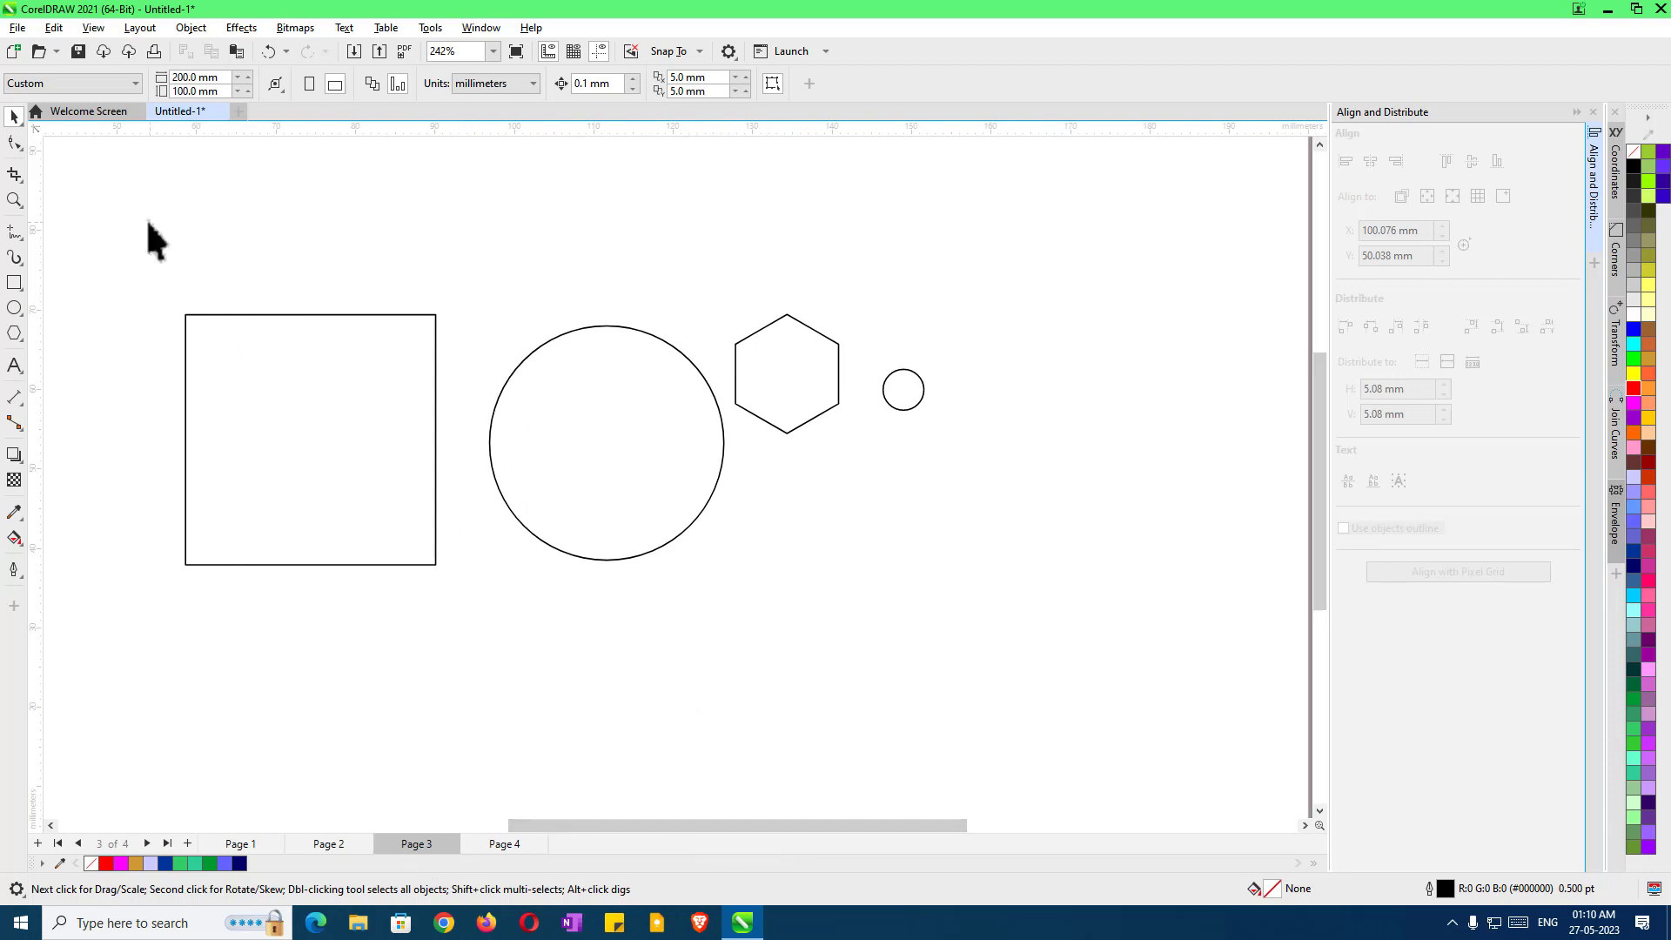
left_click_drag(118, 188, 1015, 611)
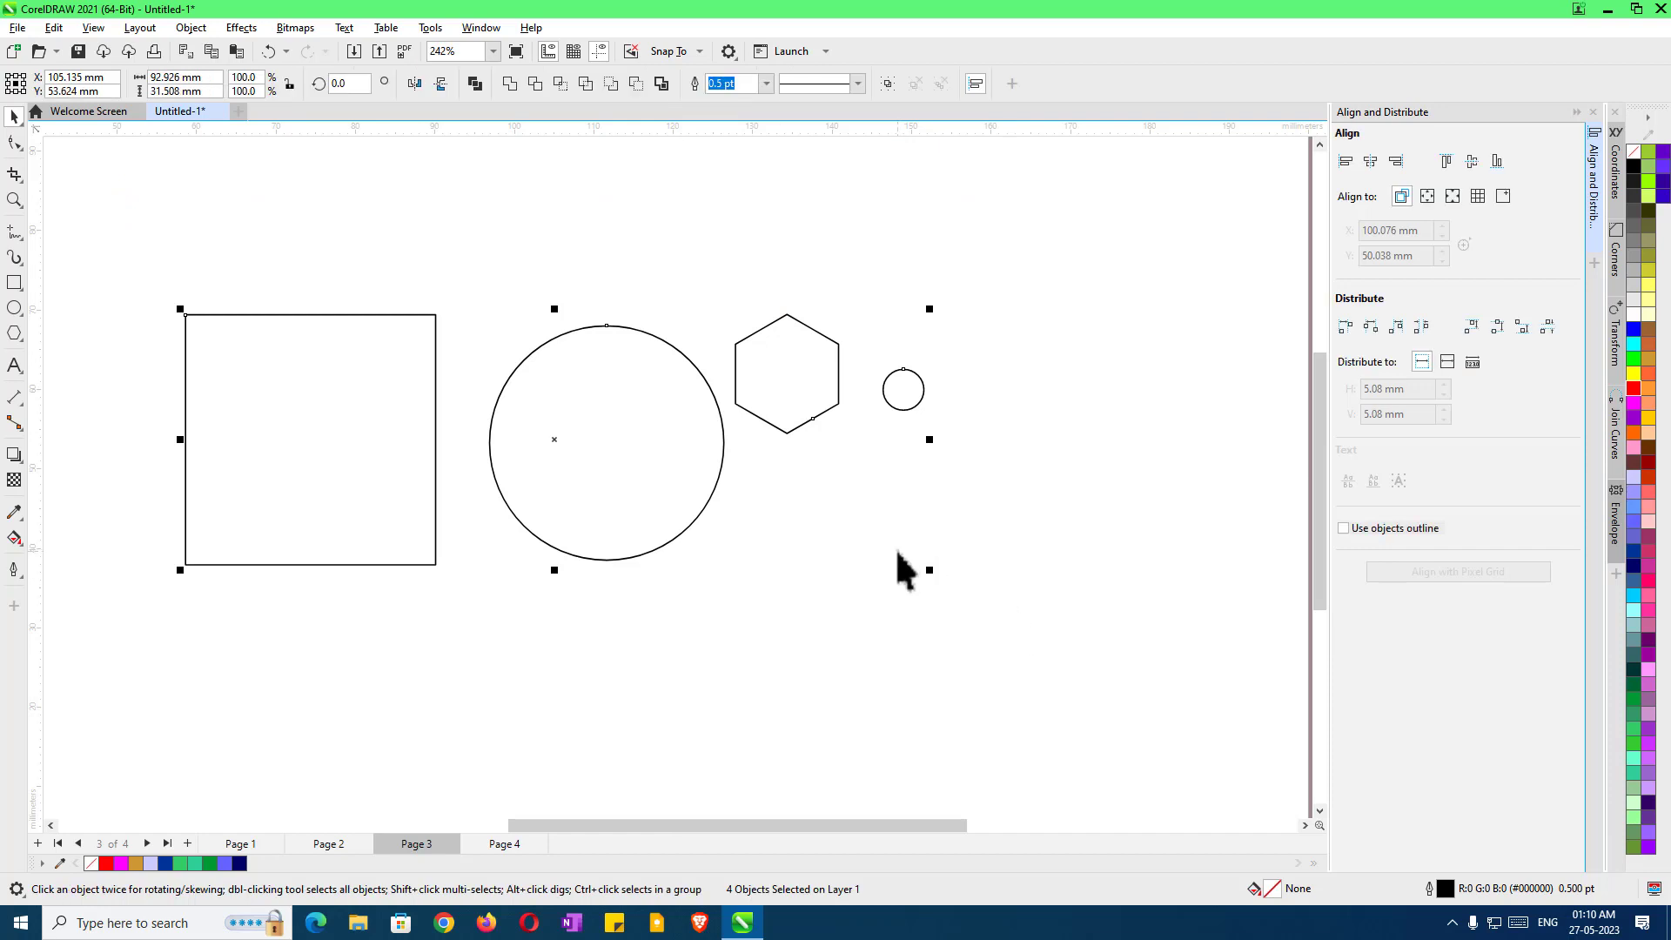
key("c")
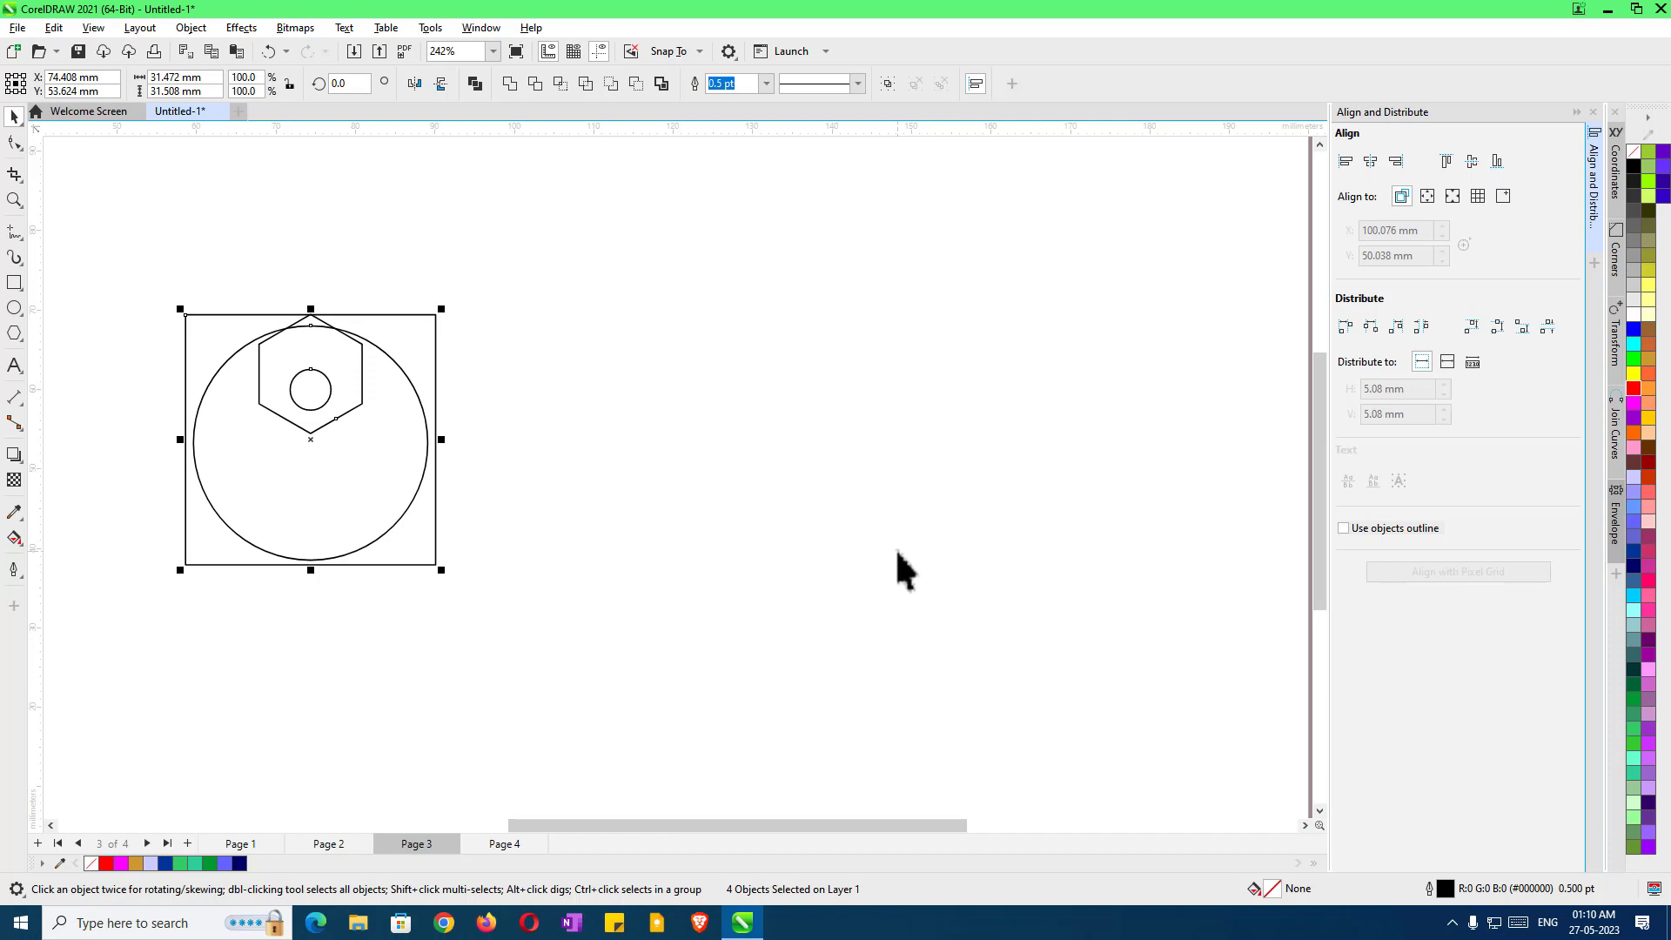
key("e")
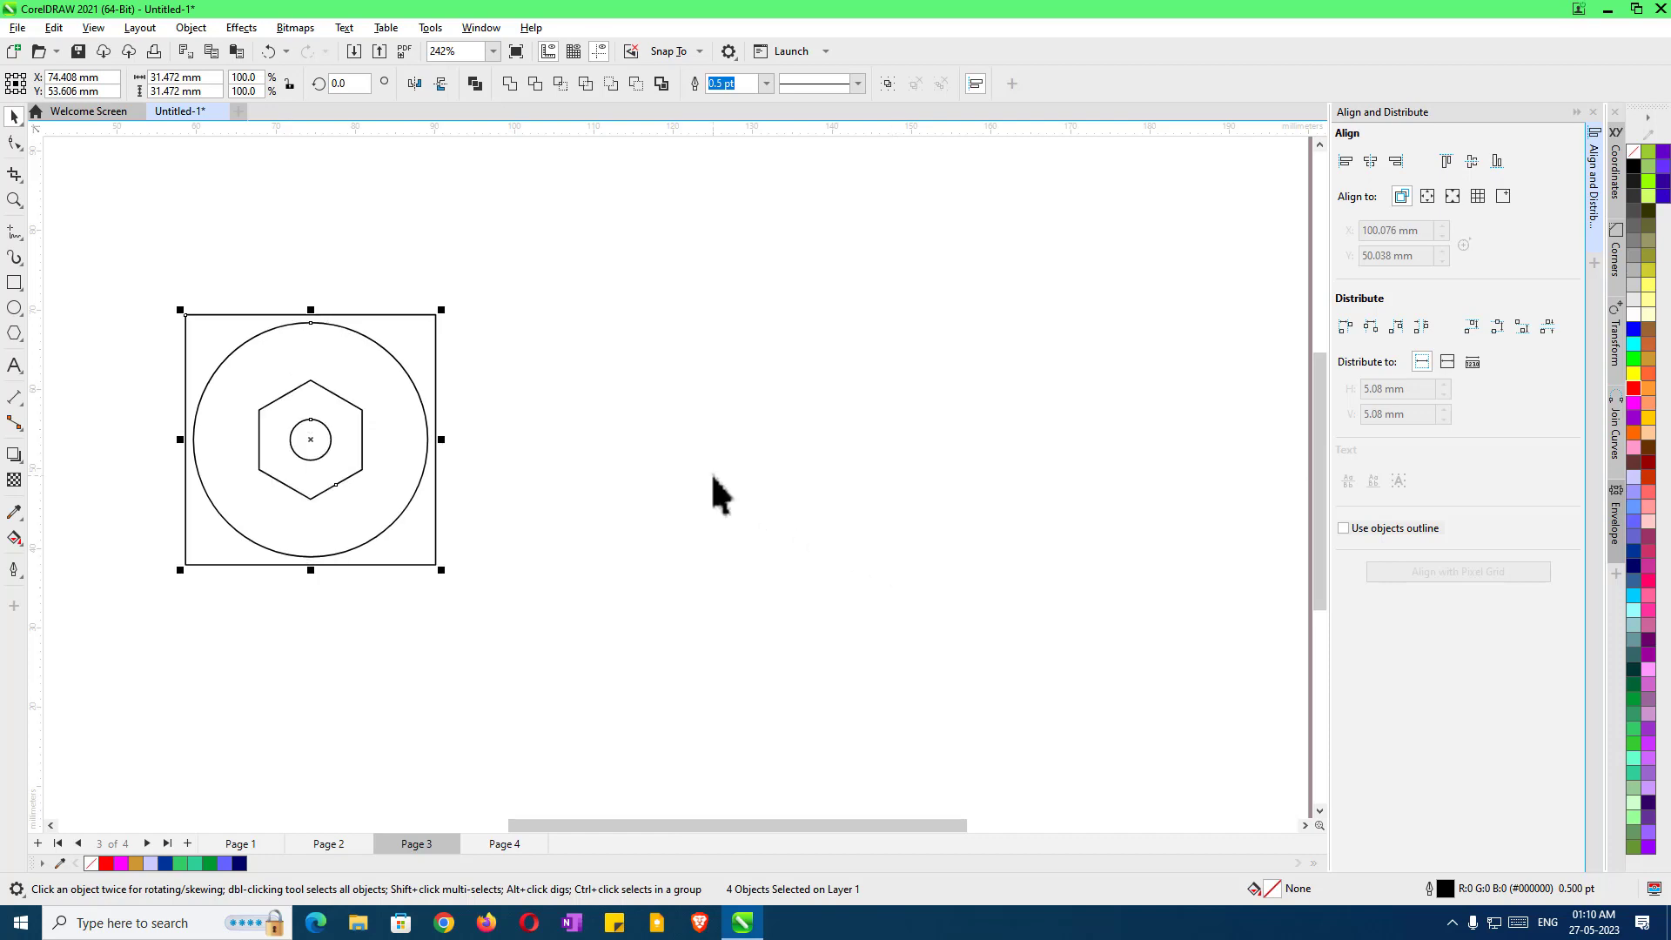
- Try aligning the four shapes by their tops, bottoms and left edges, including a switch back to horizontal centers
key("t")
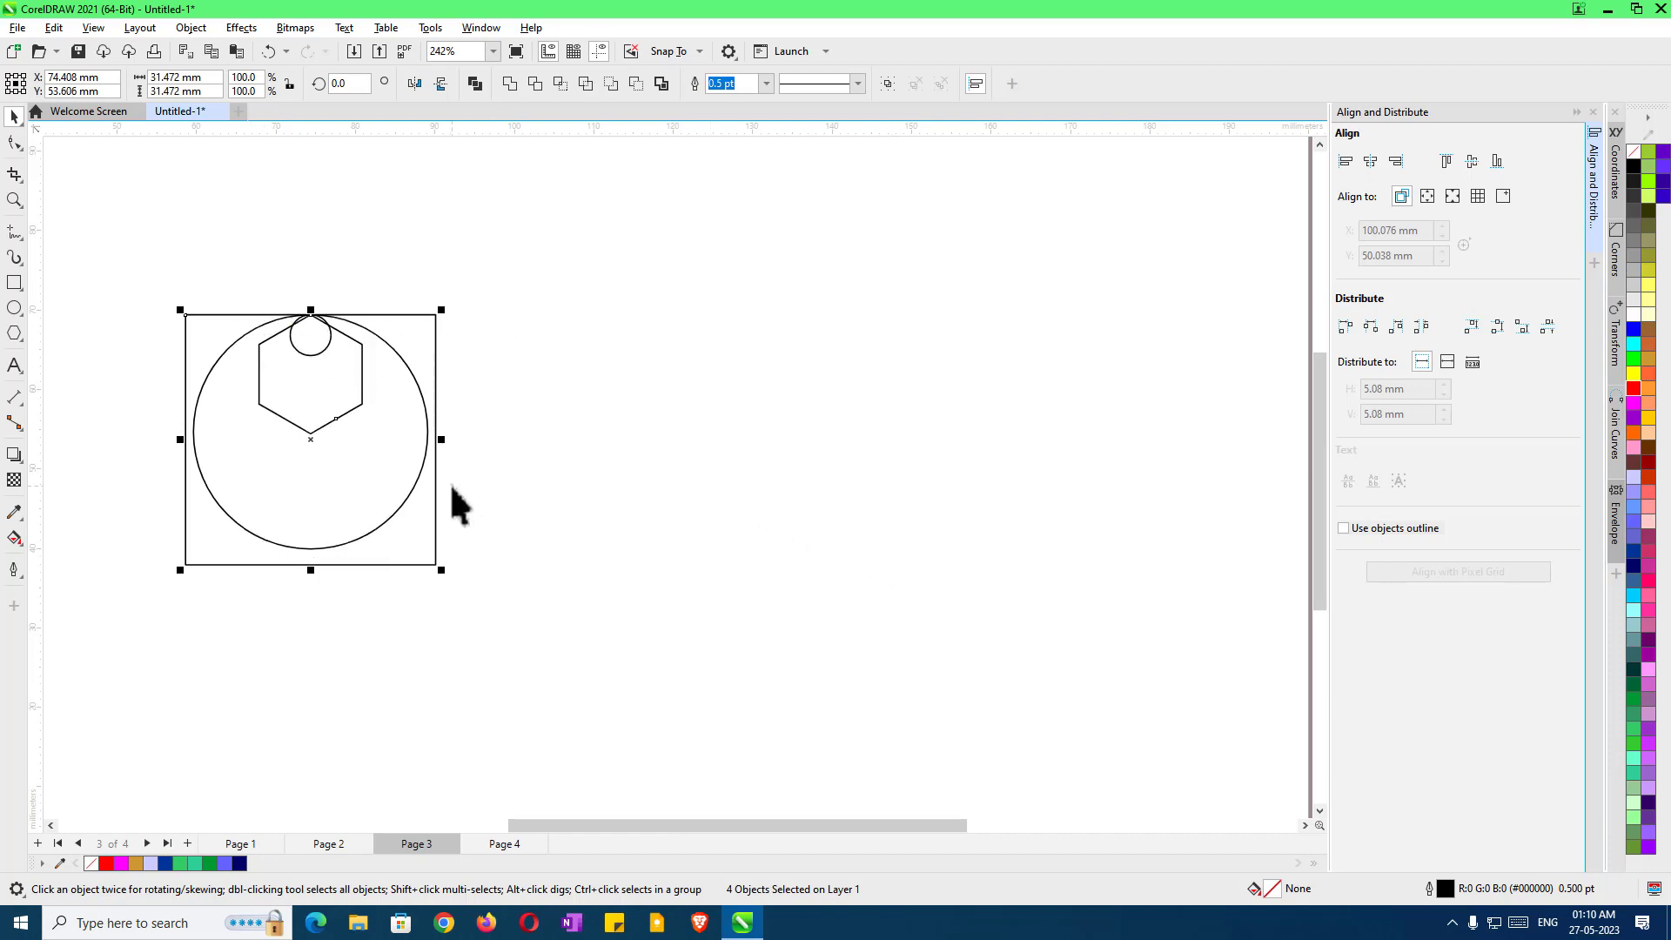
key("b")
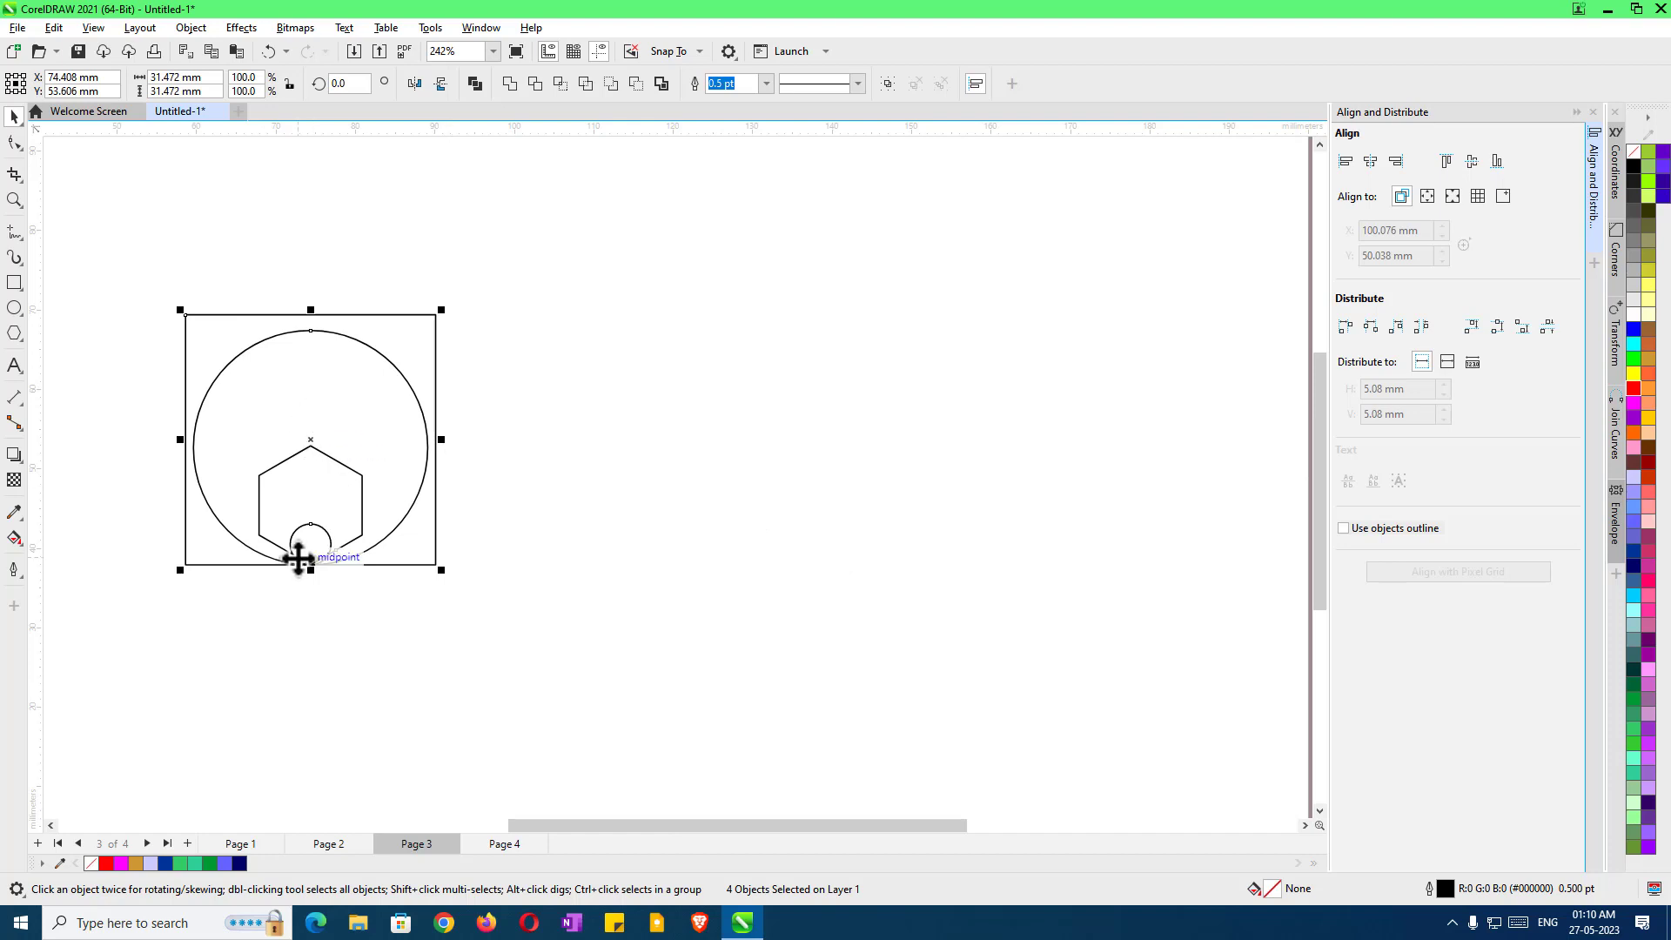
key("l")
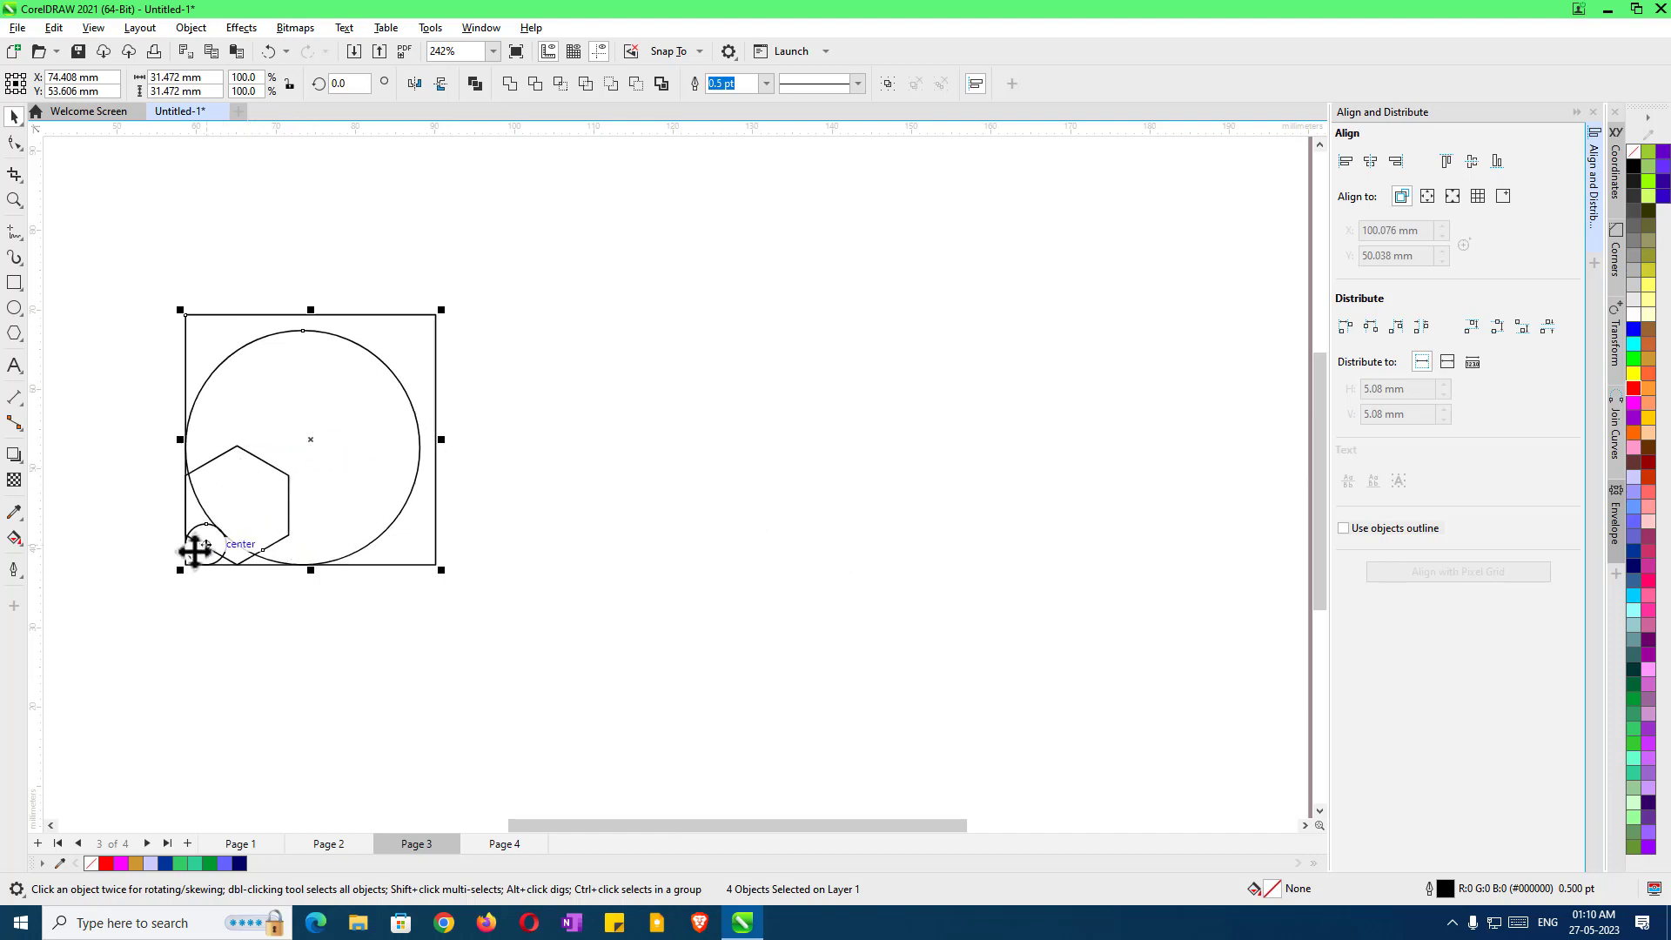
key("c")
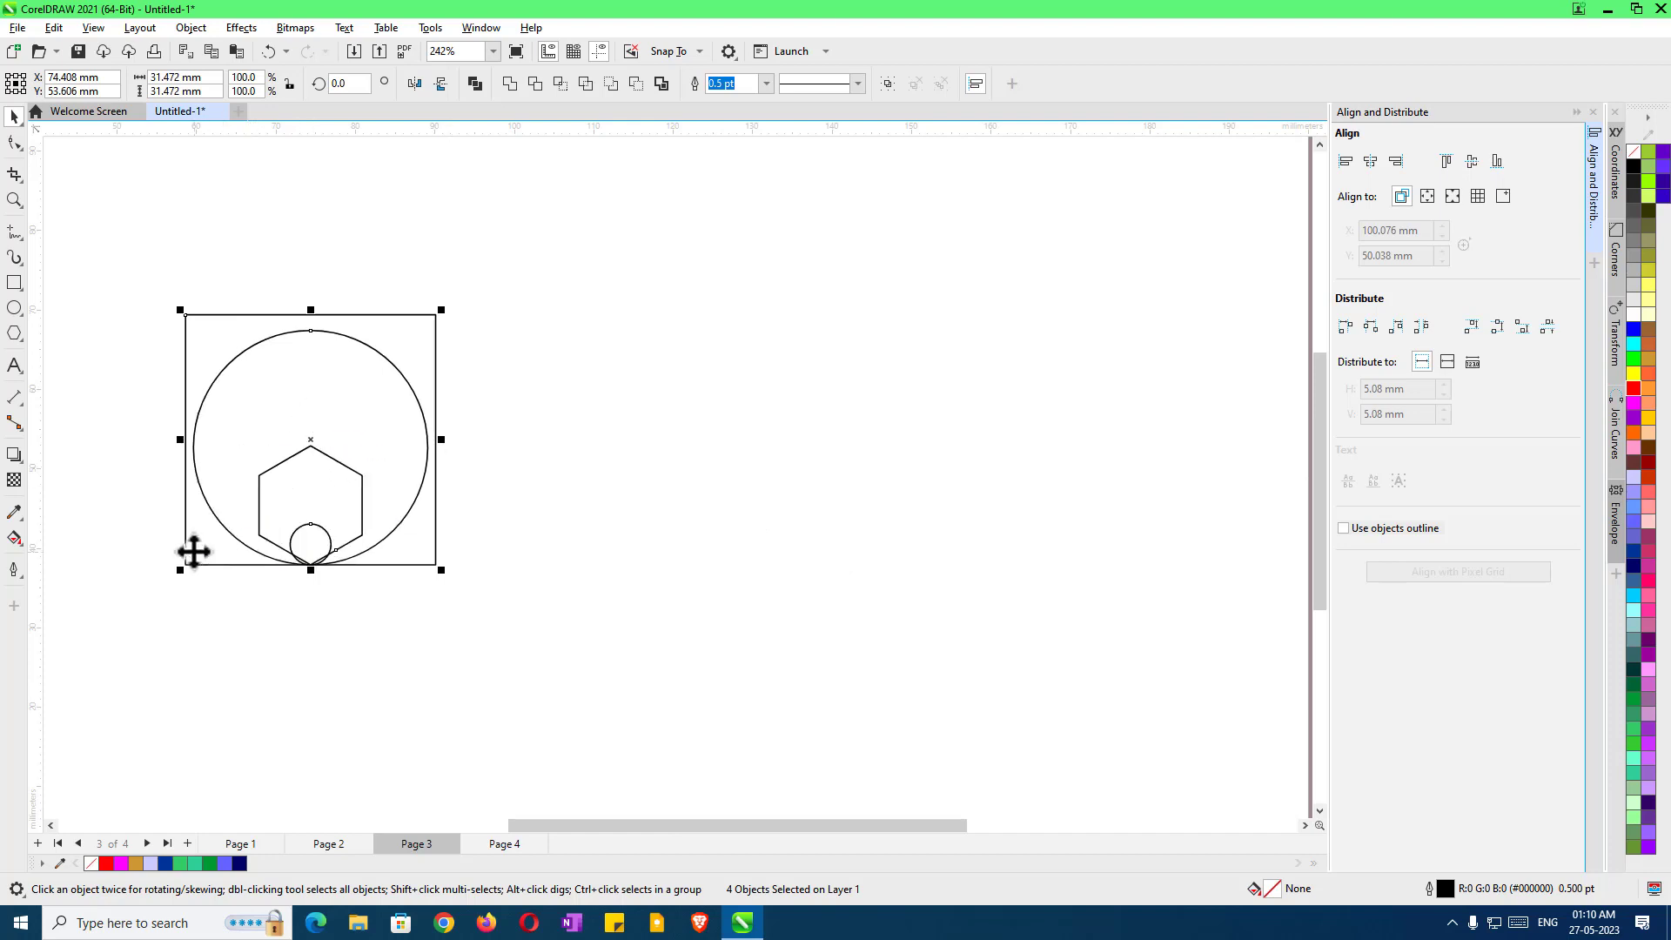
key("l")
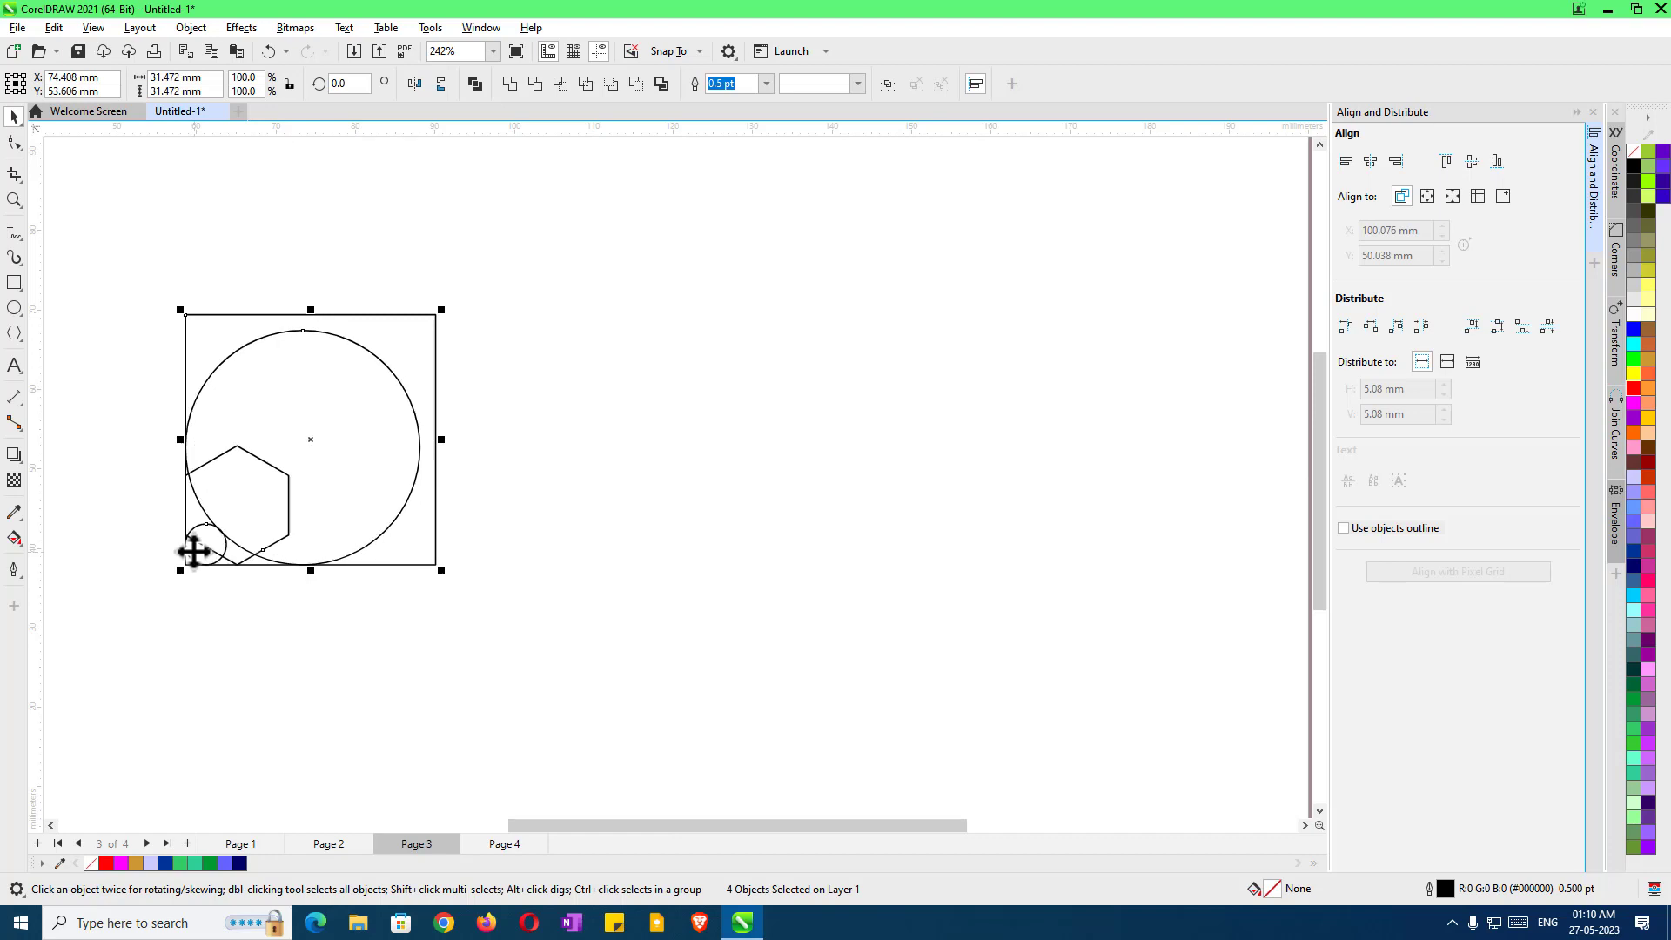
- Align the four shapes' centers vertically and line up their right edges
key("e")
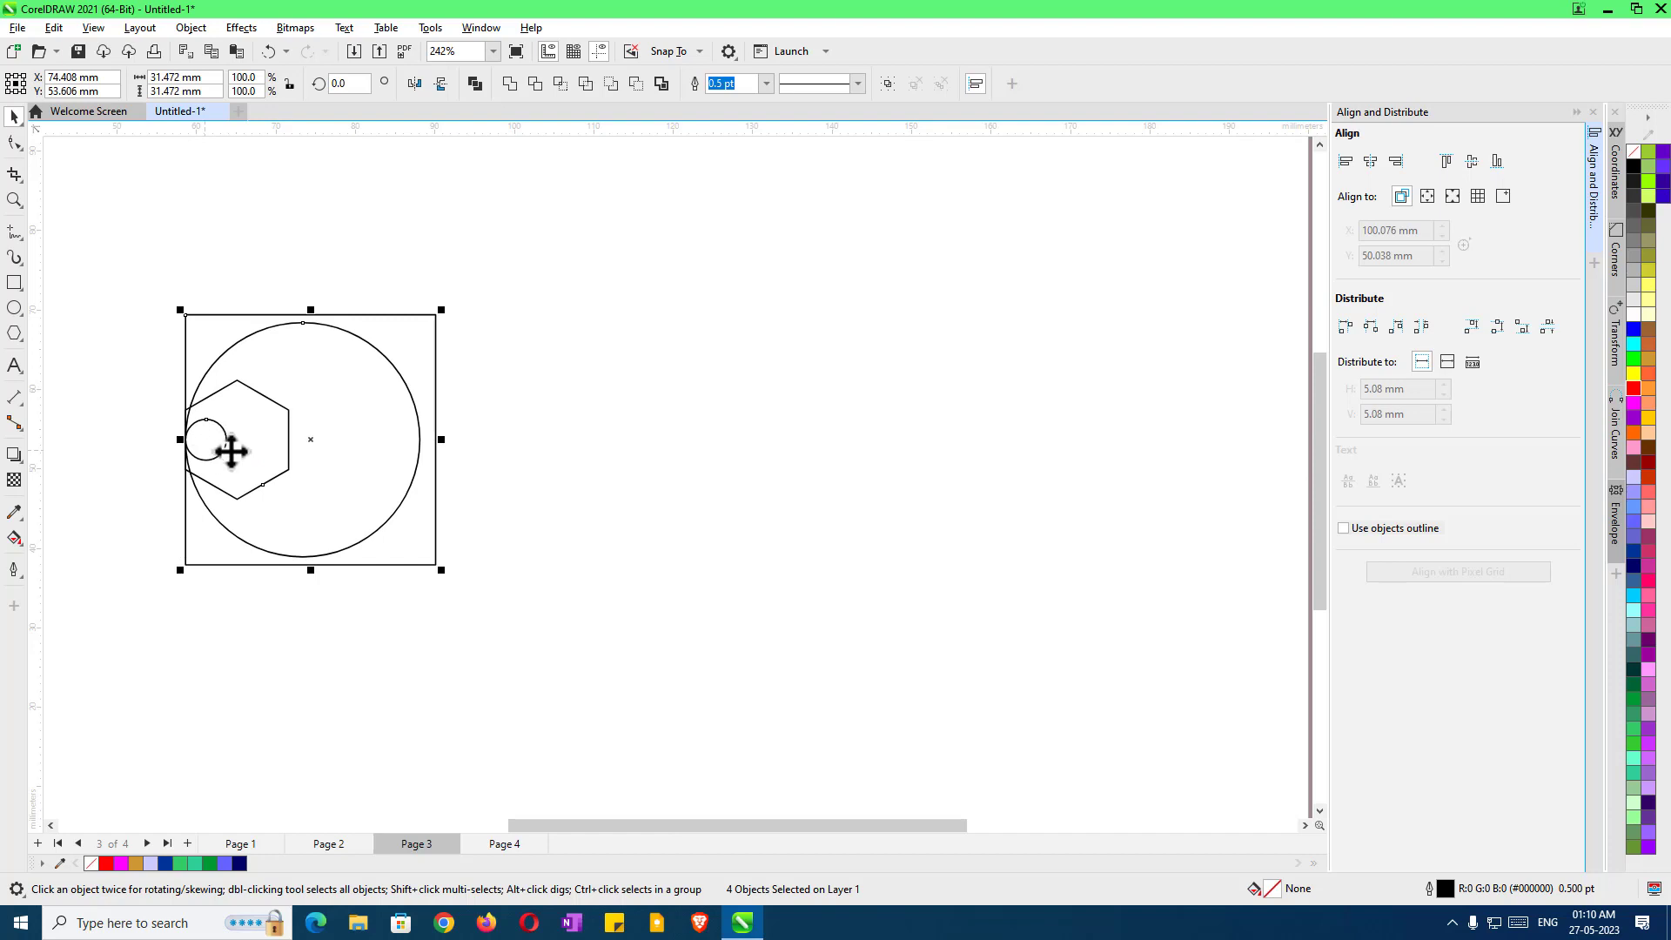
key("r")
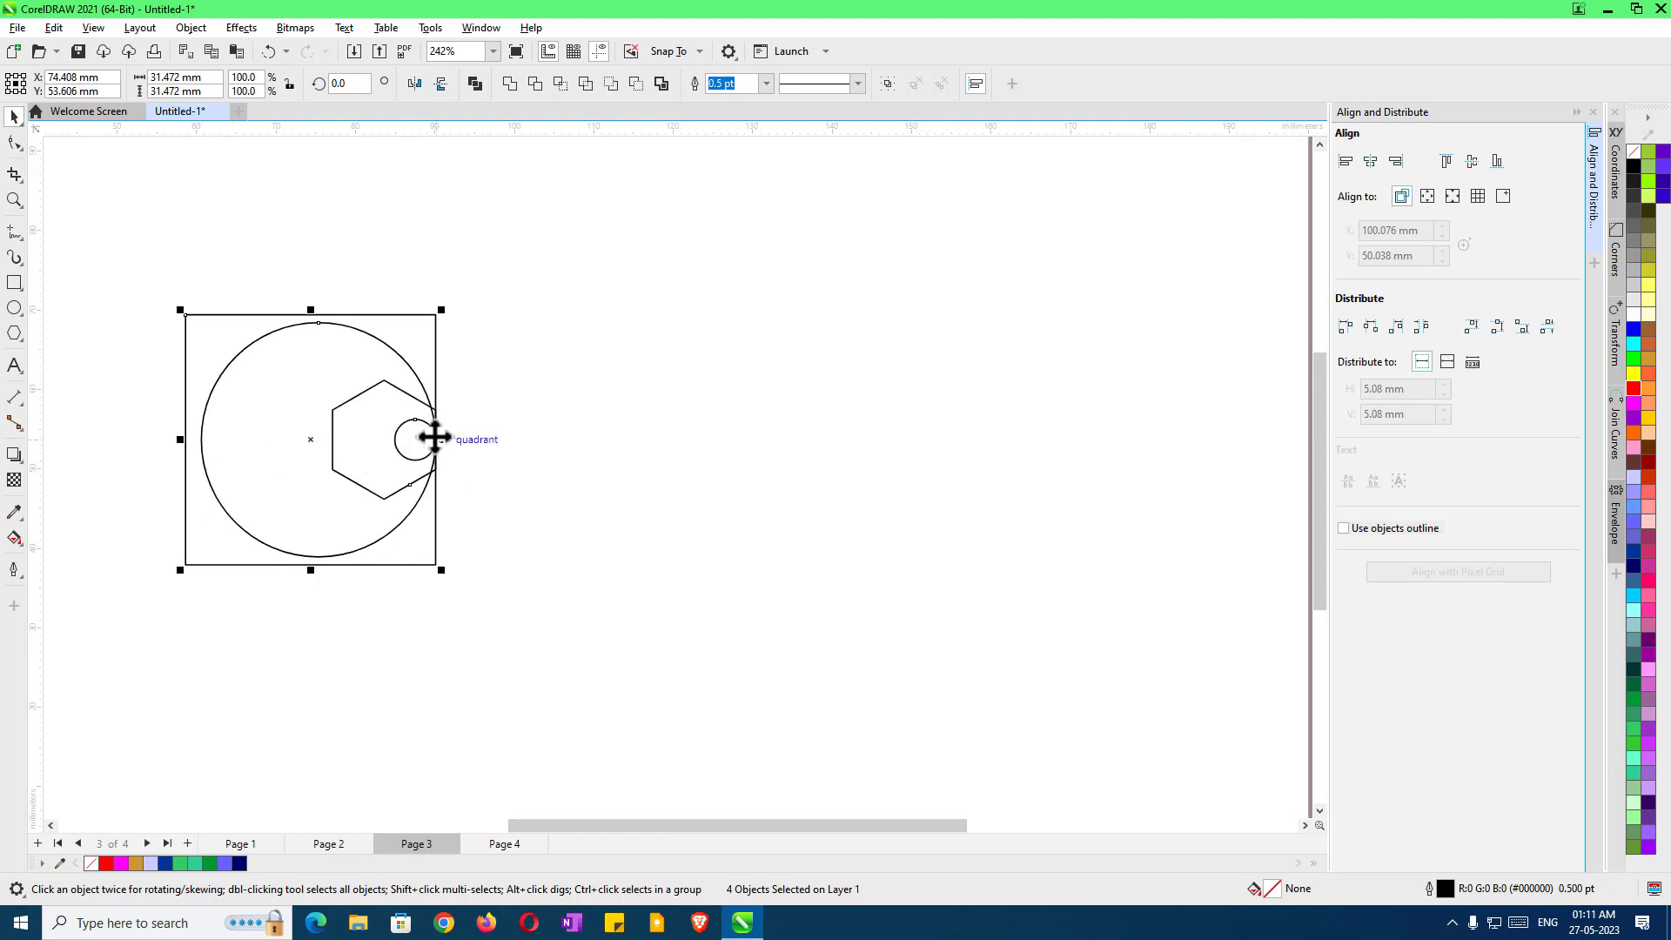
- Review the available Align and Distribute commands with their shortcuts, and deselect the four shapes on Page 3
left_click(189, 26)
mouse_move(224, 279)
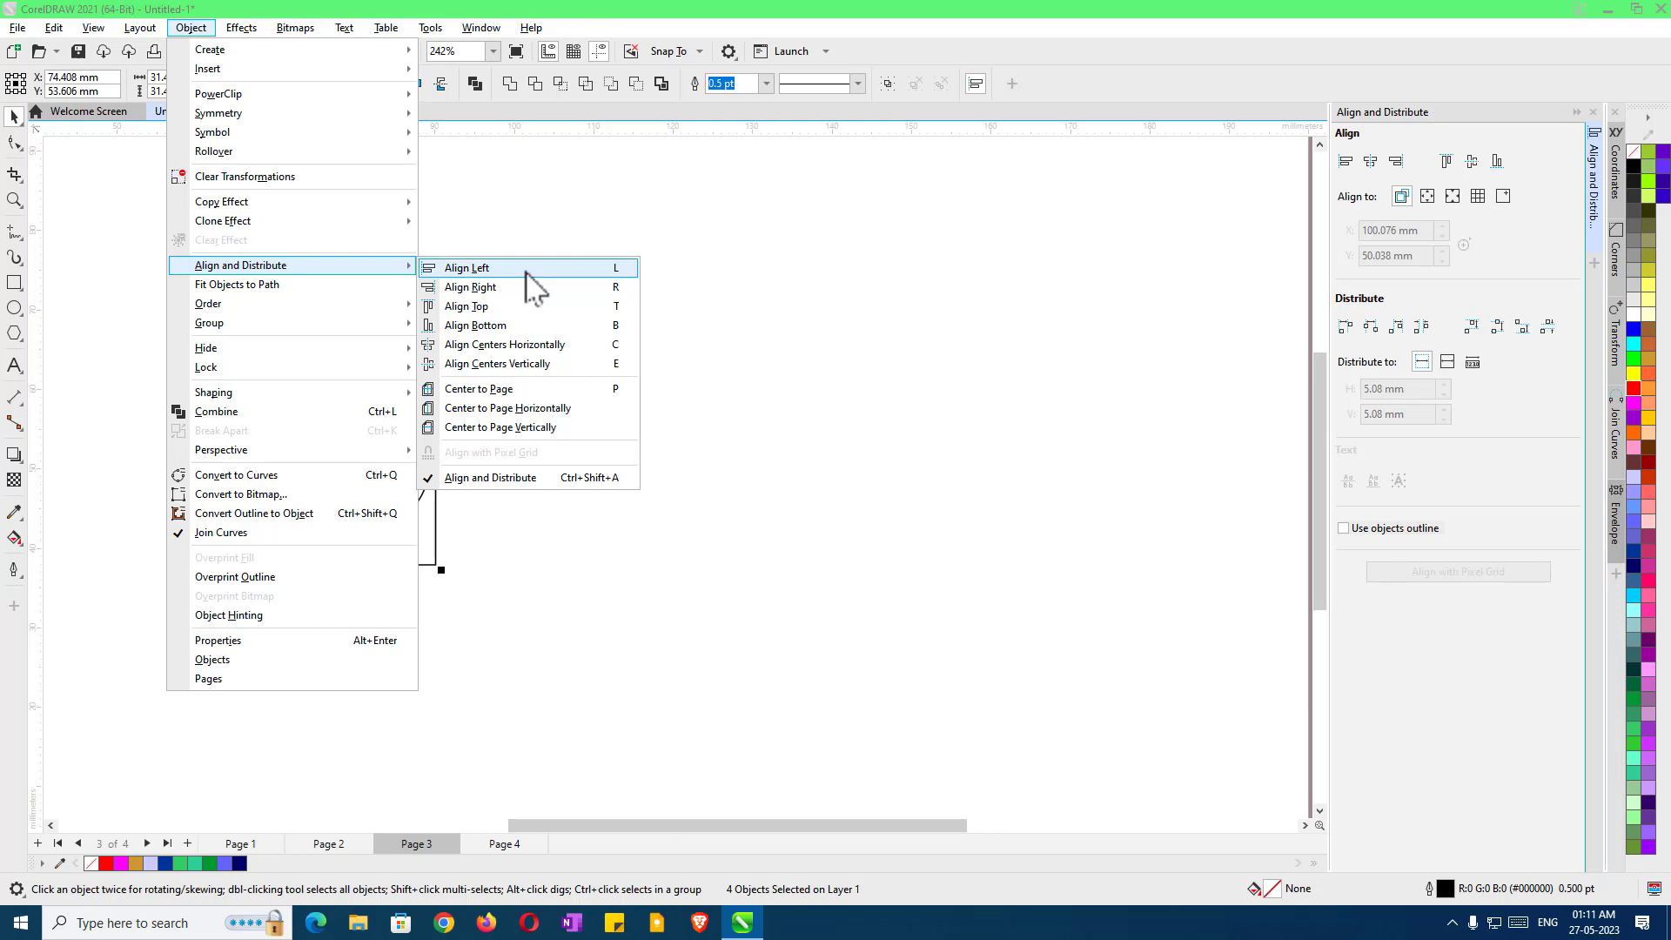
left_click(523, 643)
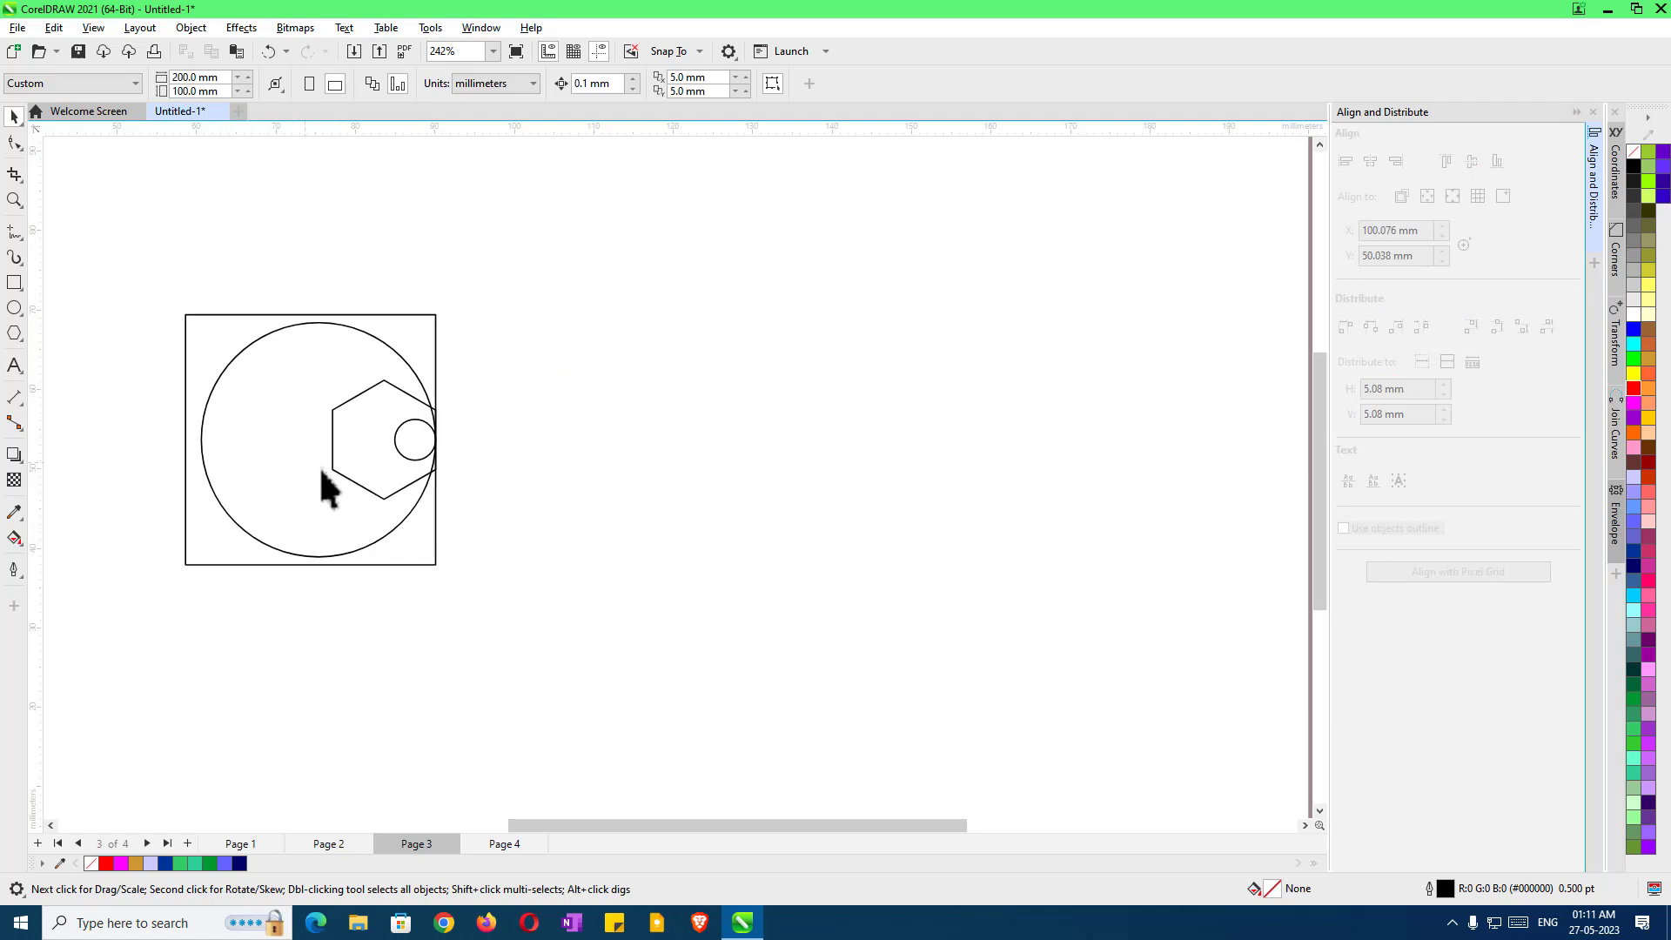
- Line up the left edges of all four text lines on Page 4
left_click(503, 844)
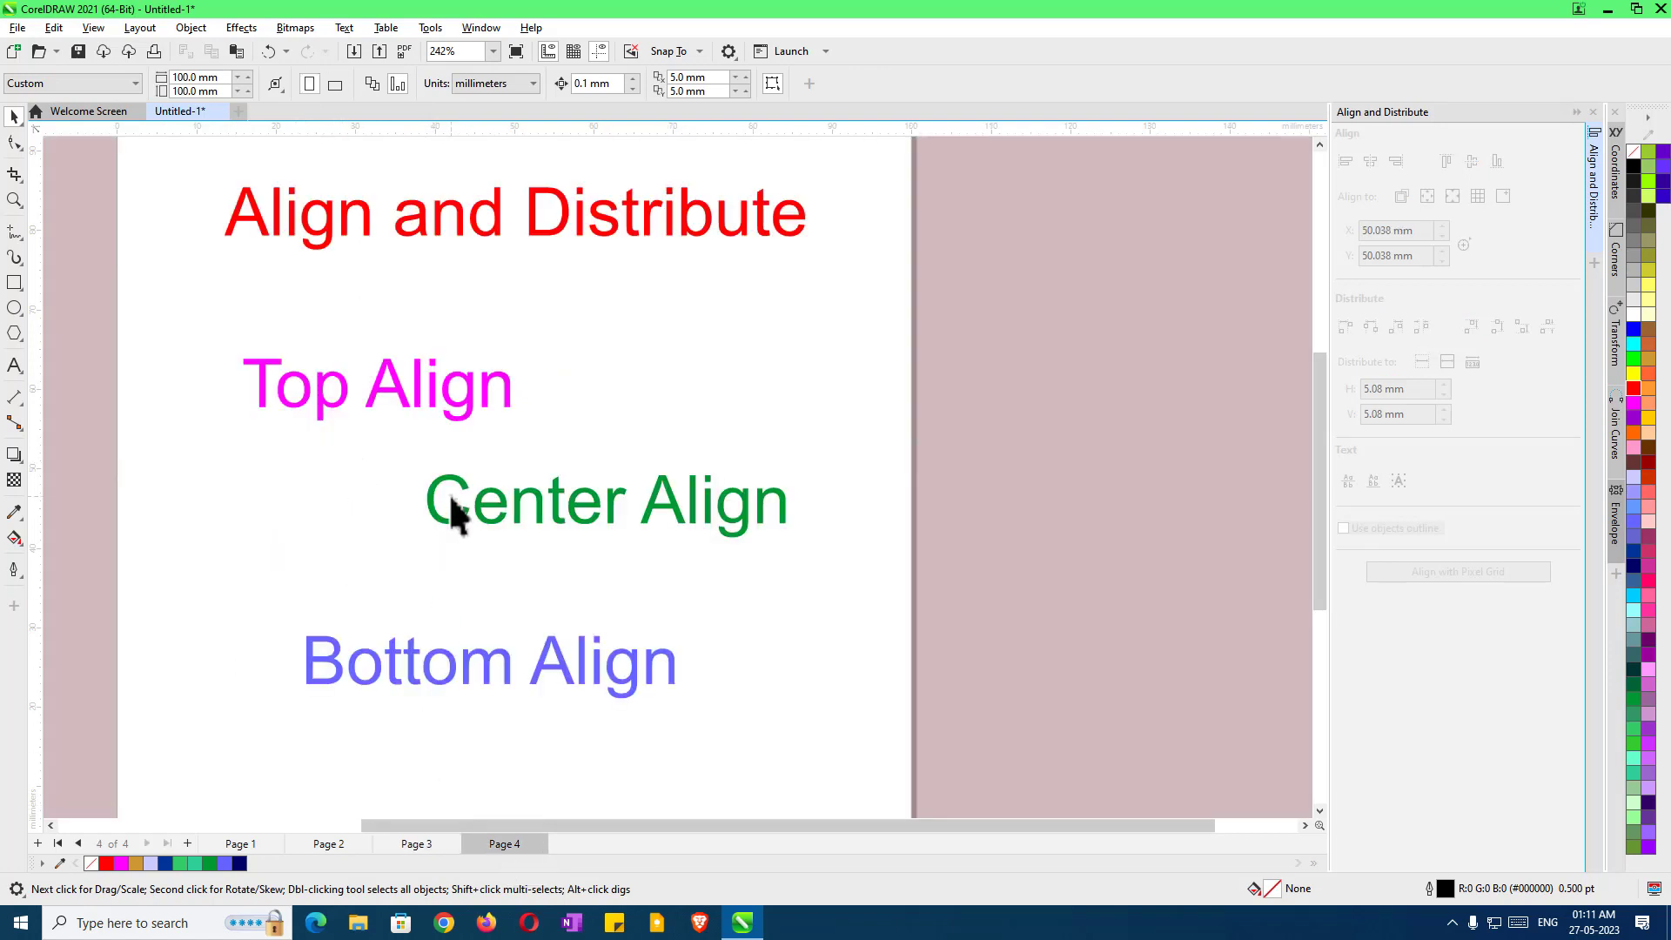
left_click_drag(197, 159, 858, 753)
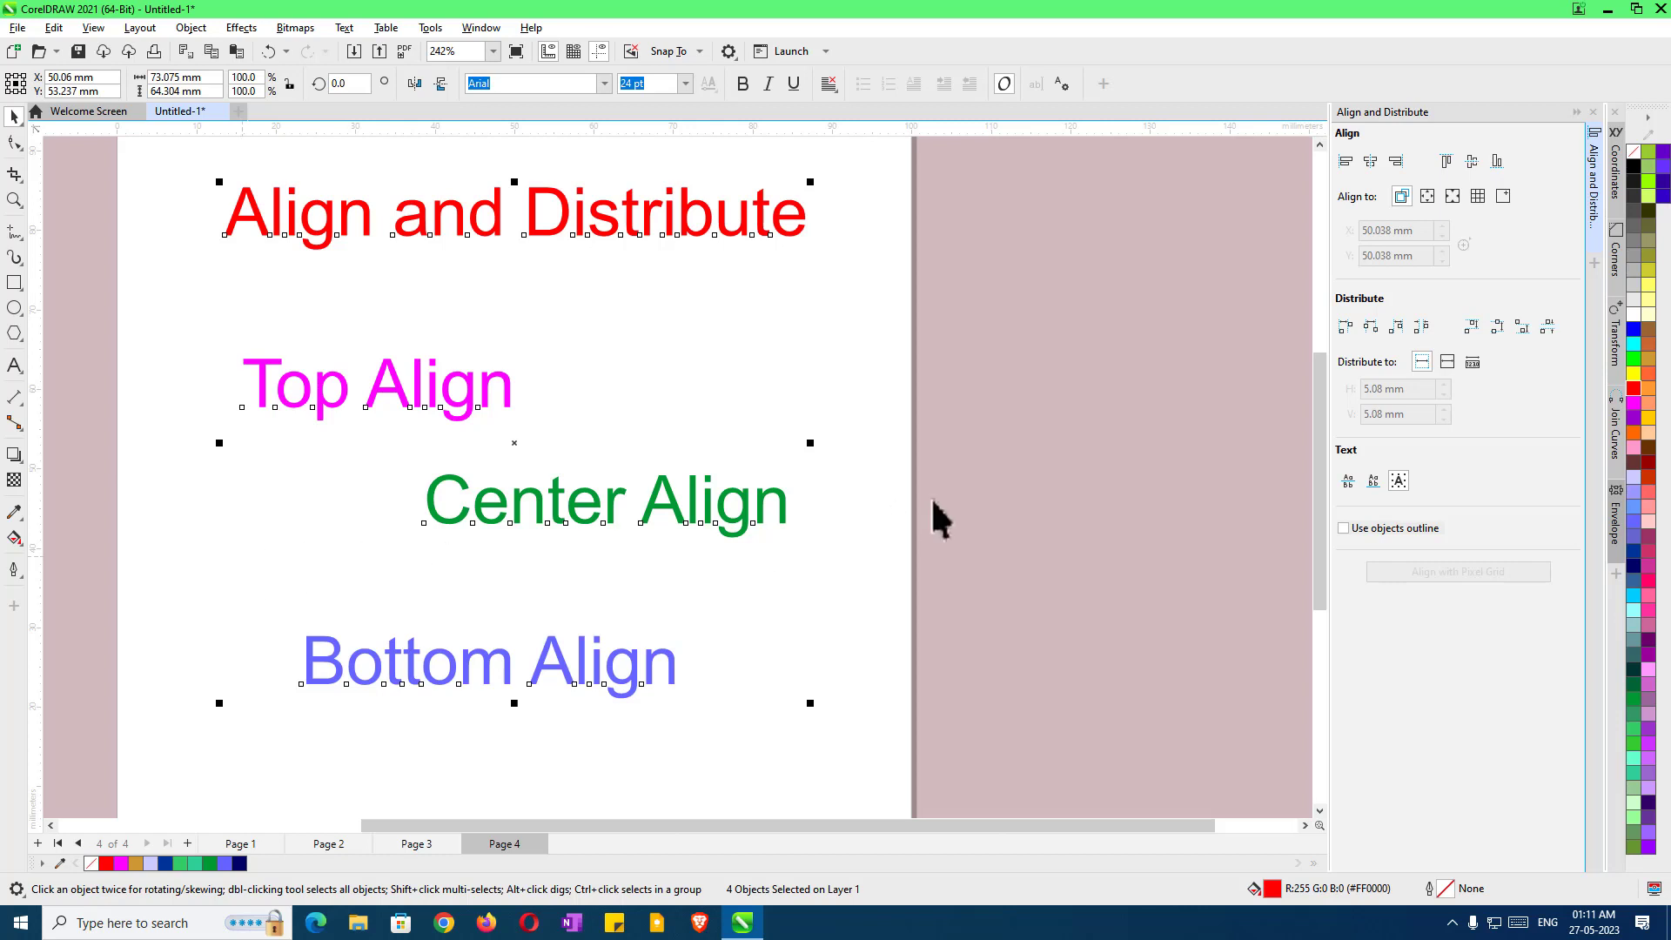
left_click(1346, 162)
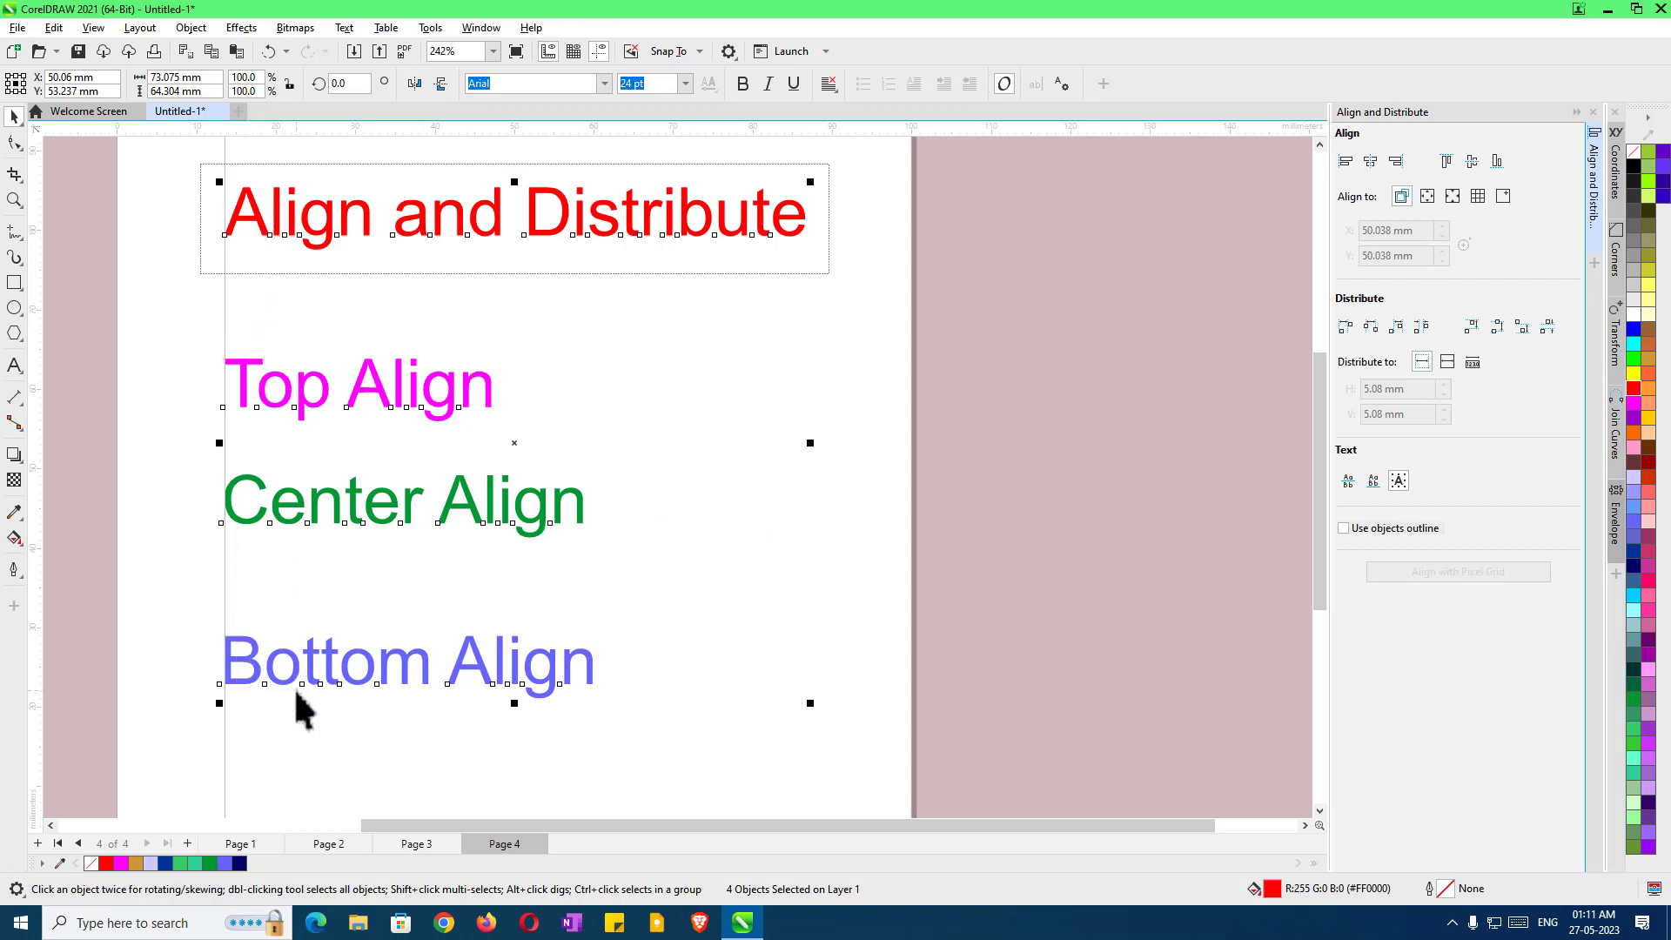
- After a look at the bars on Page 1, distribute the centers of Page 4's four text lines evenly in the vertical direction and deselect them
left_click(242, 846)
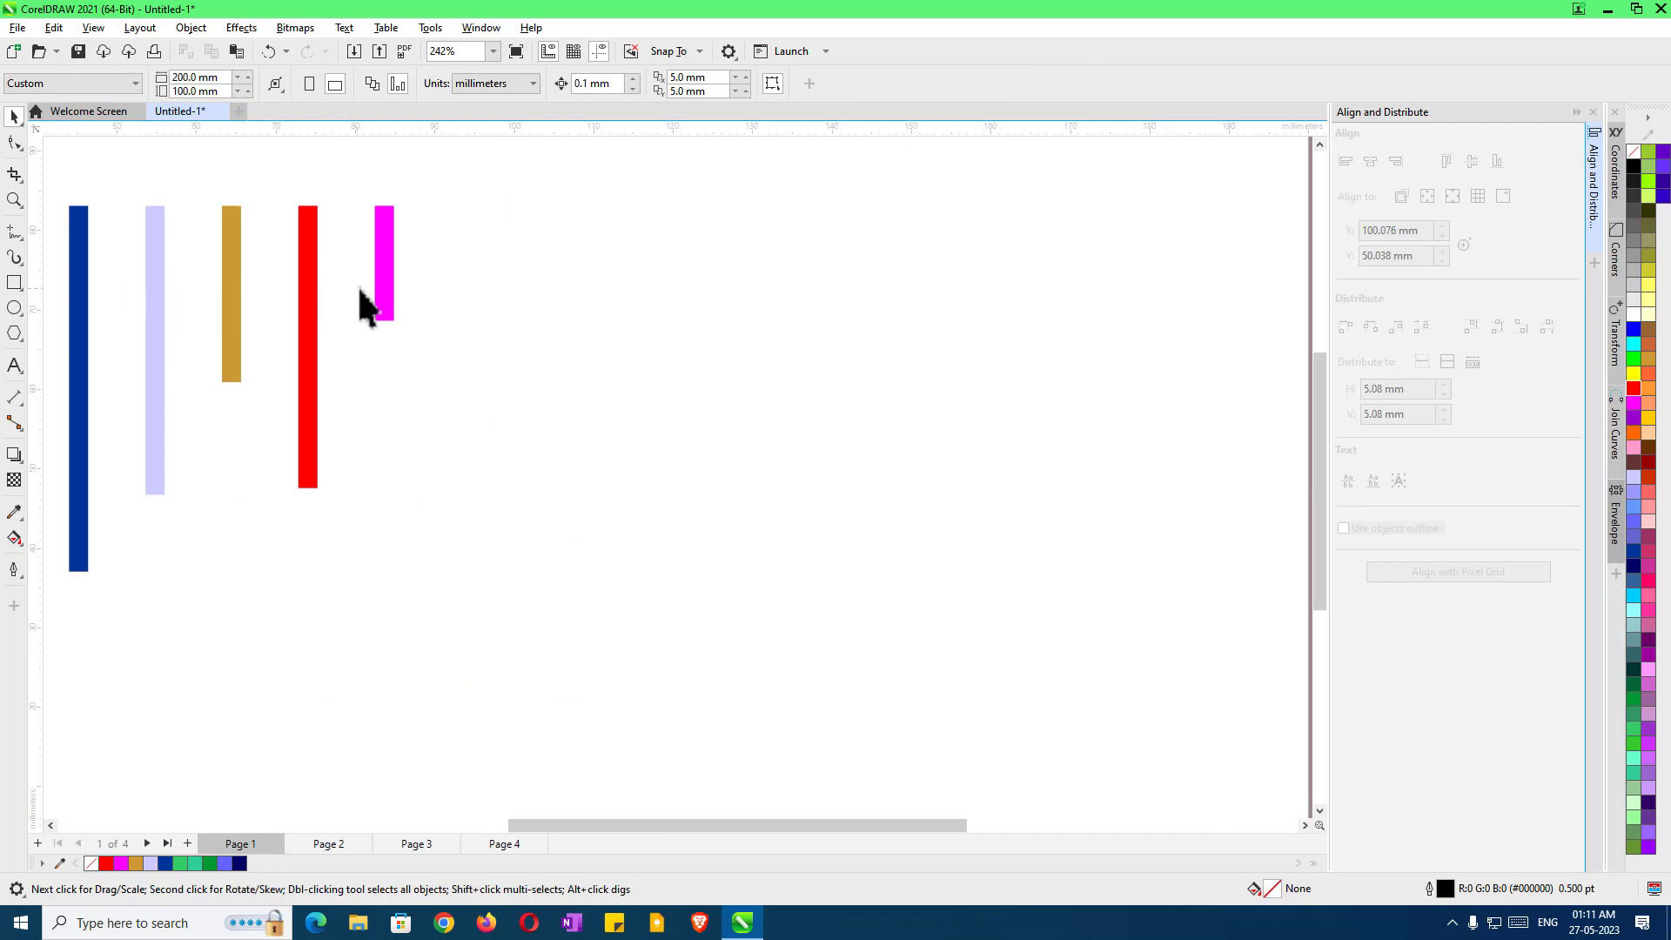
left_click(505, 845)
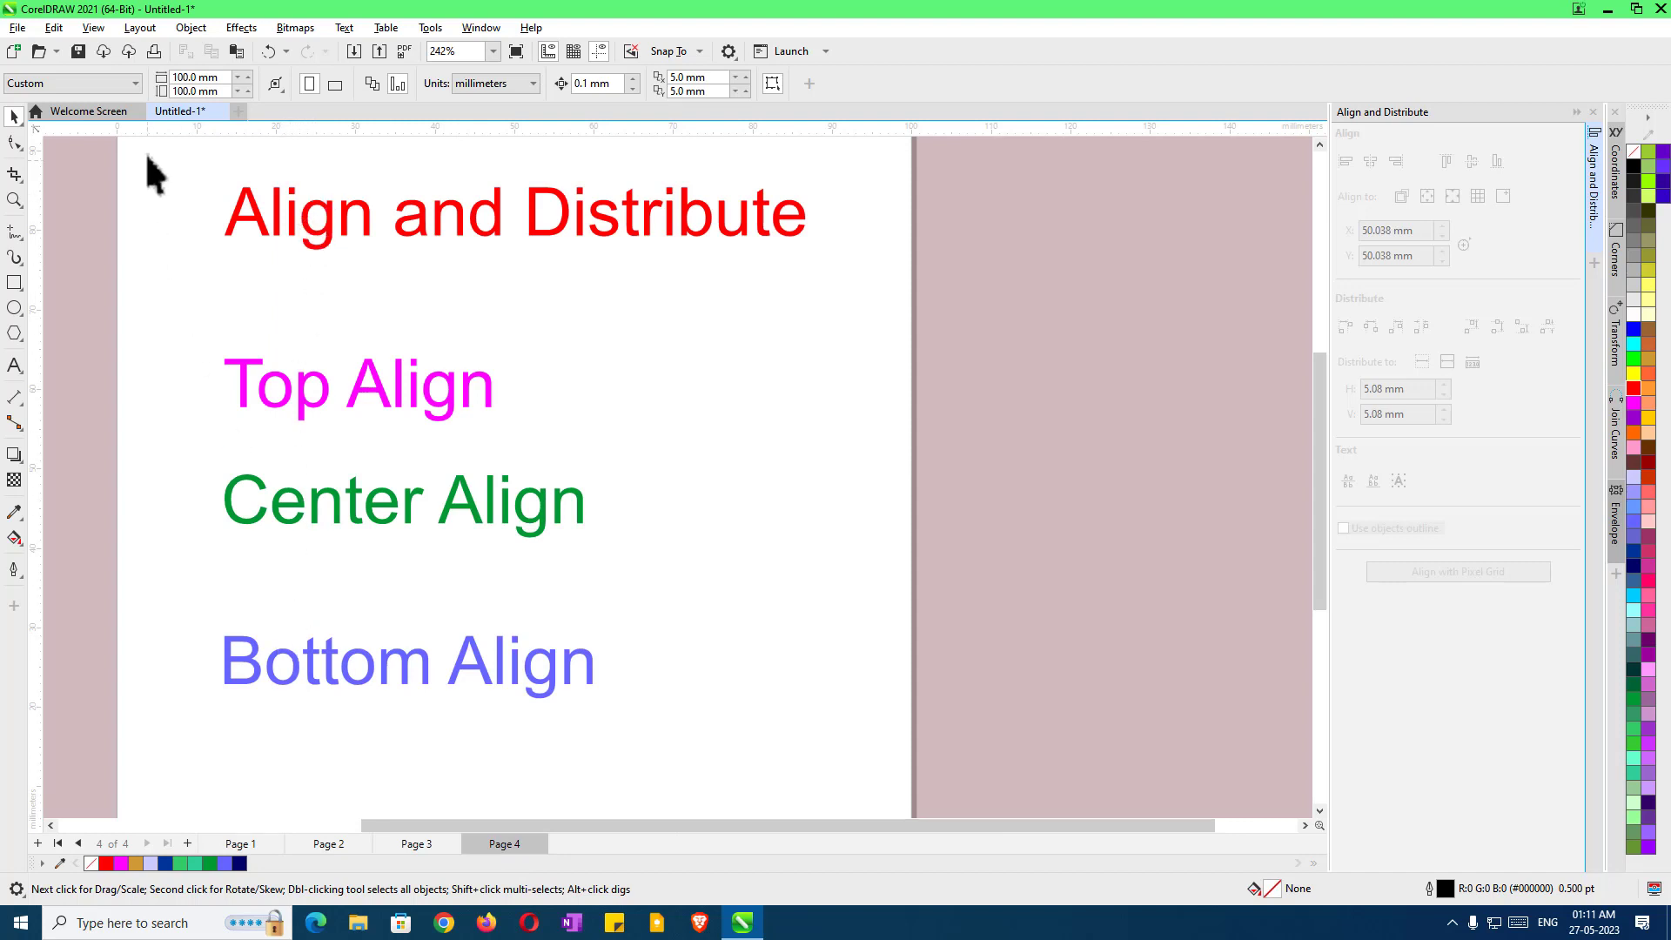
left_click_drag(161, 153, 807, 745)
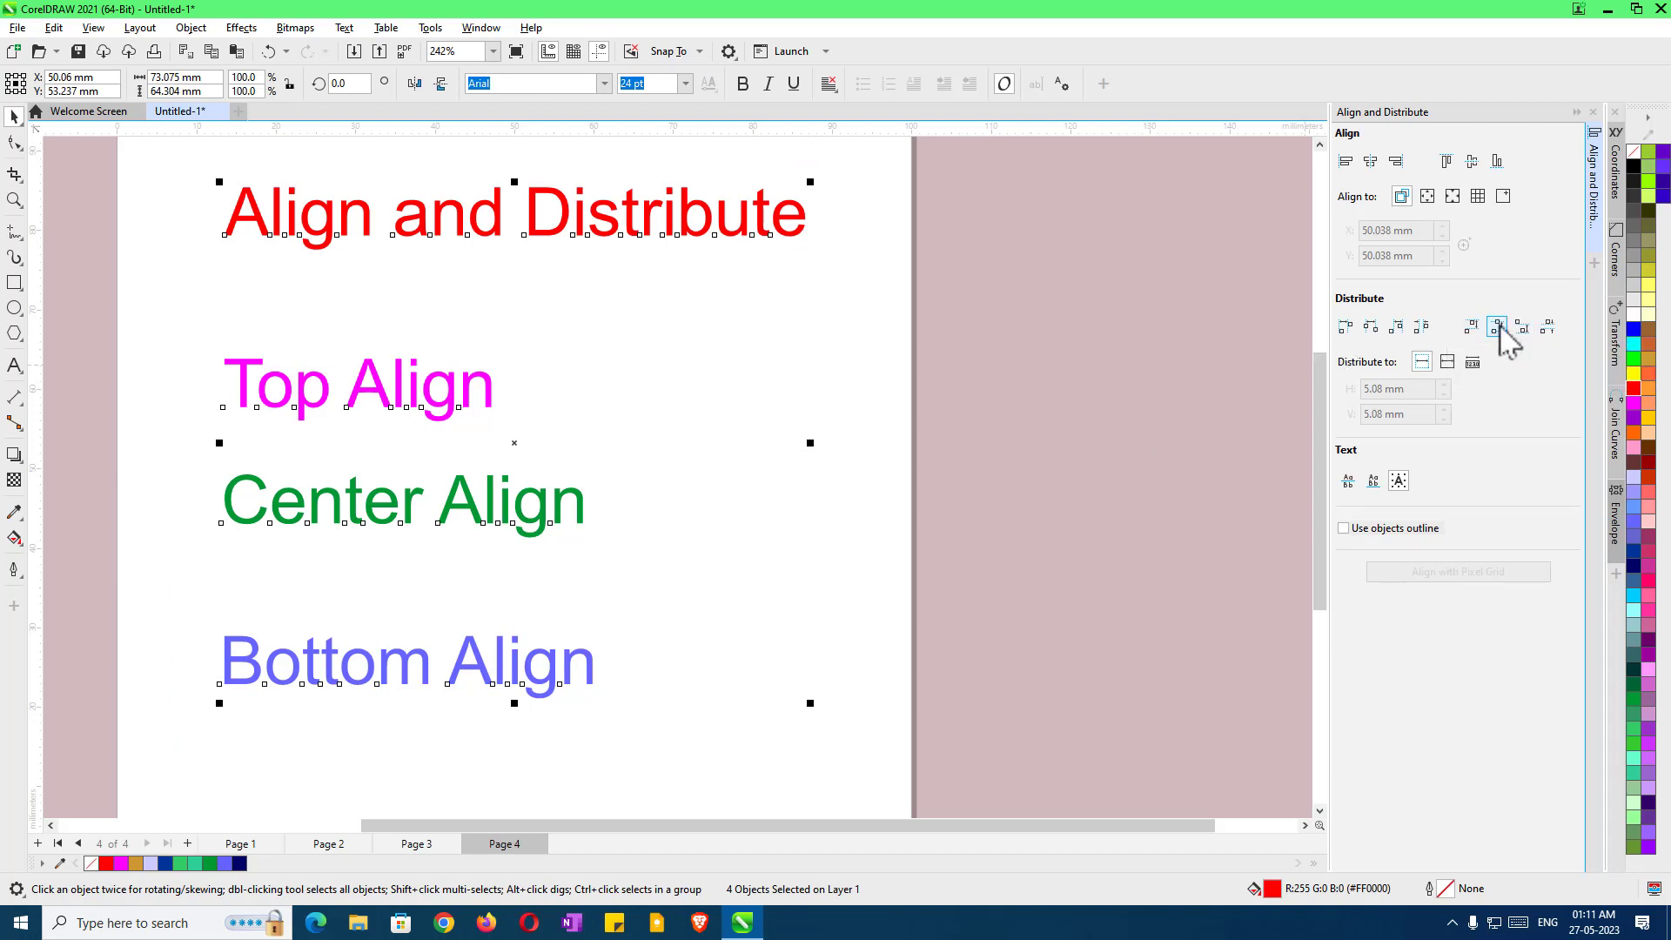
left_click(1497, 326)
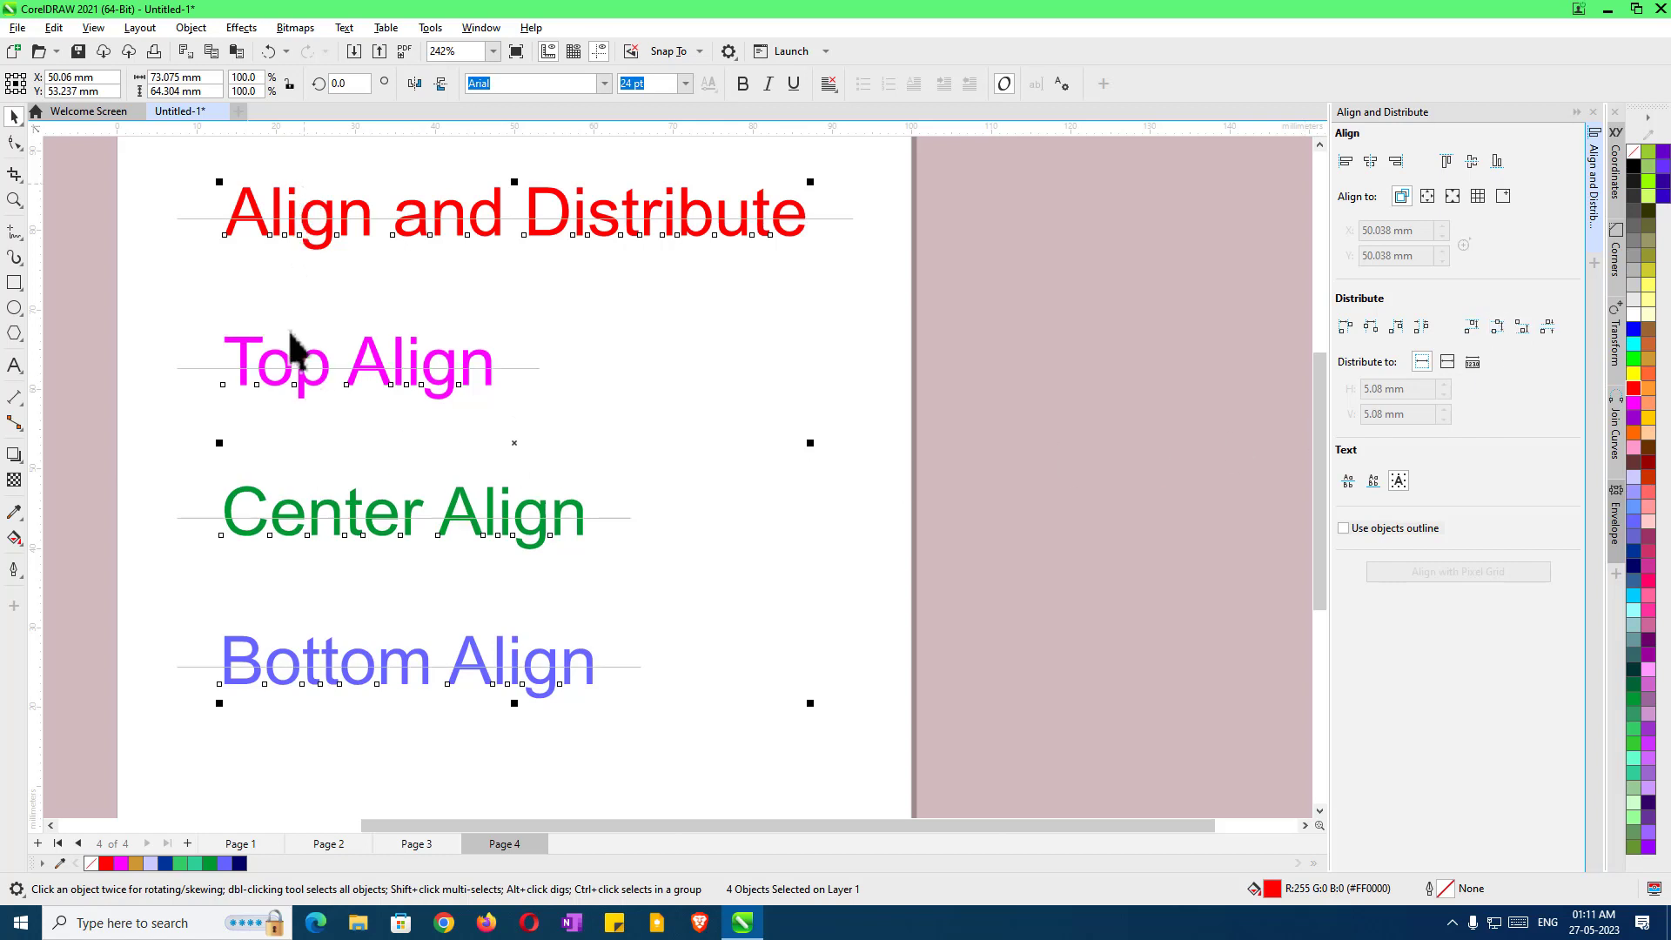
left_click(348, 749)
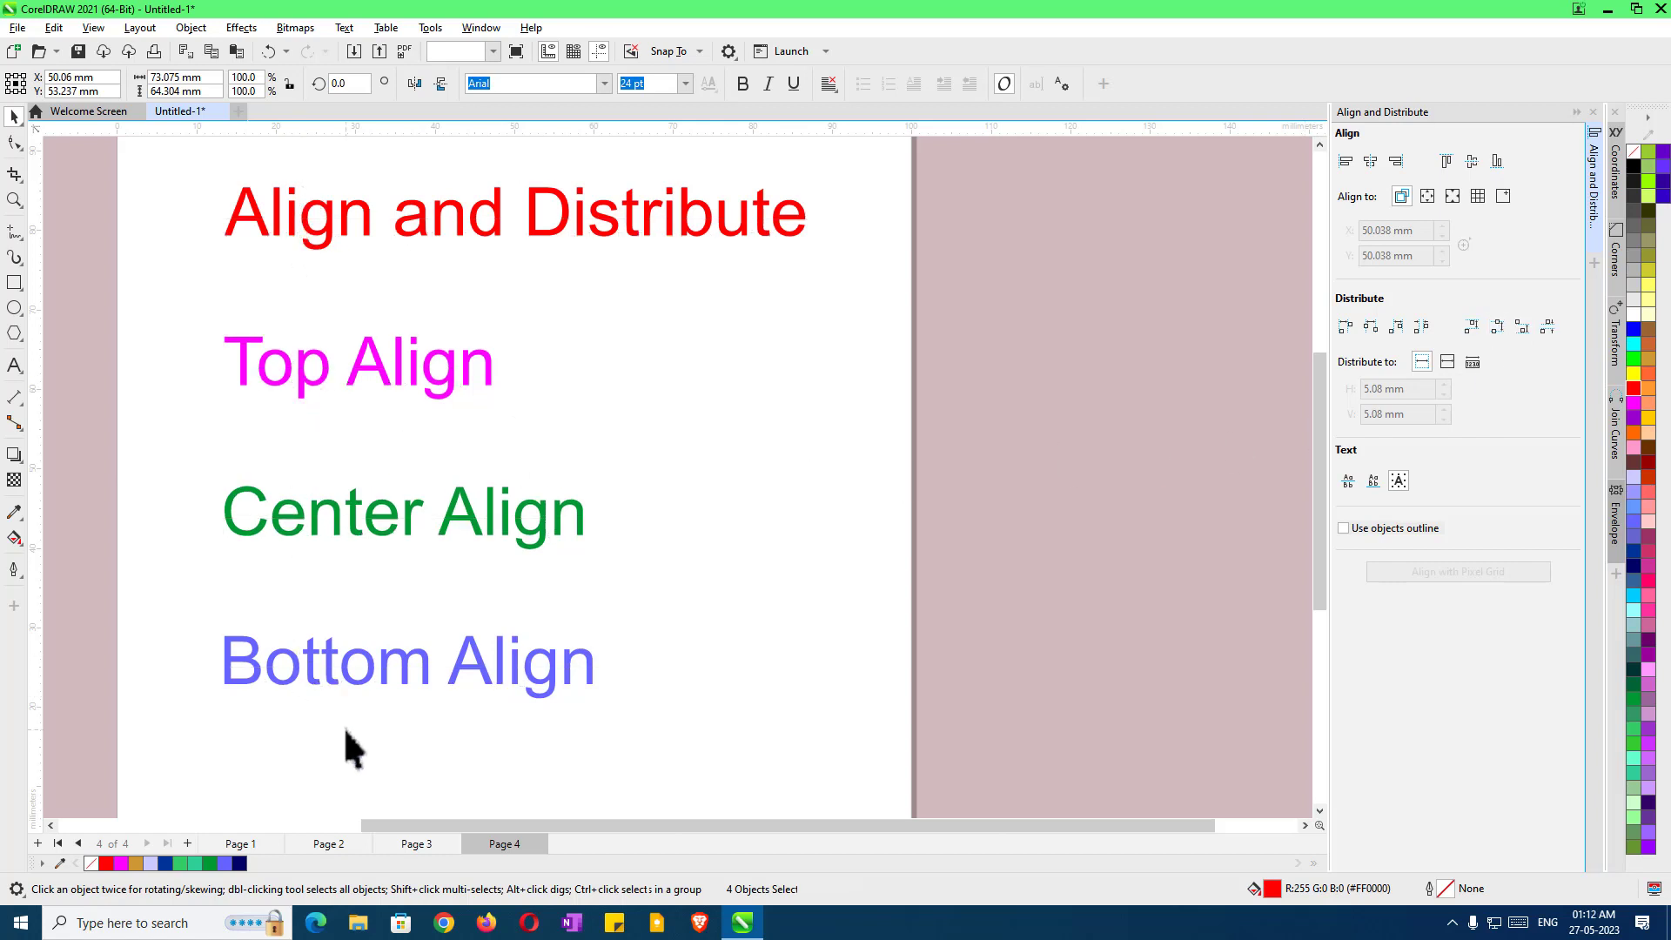